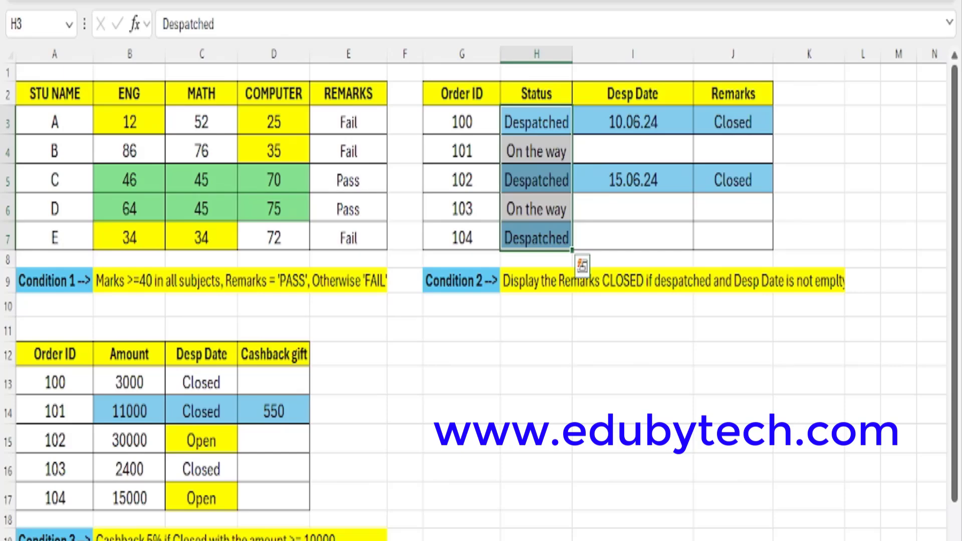
{"action": "left_click", "coordinate": [317, 113]}
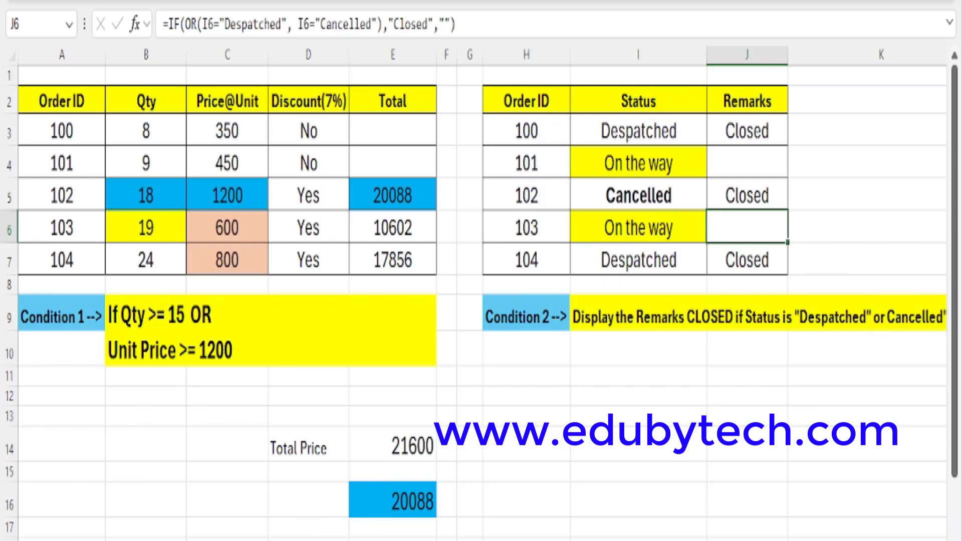
{"action": "left_click", "coordinate": [373, 202]}
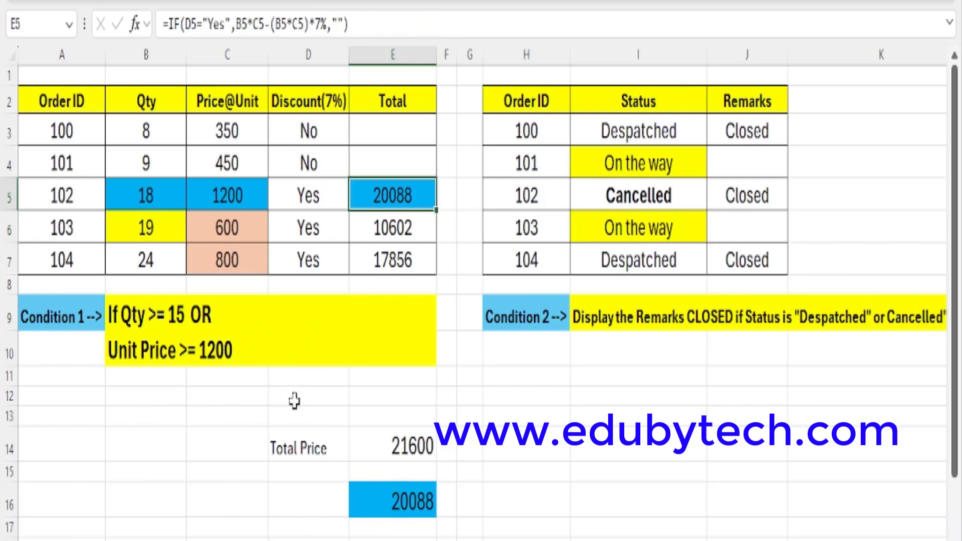
{"action": "left_click", "coordinate": [309, 258]}
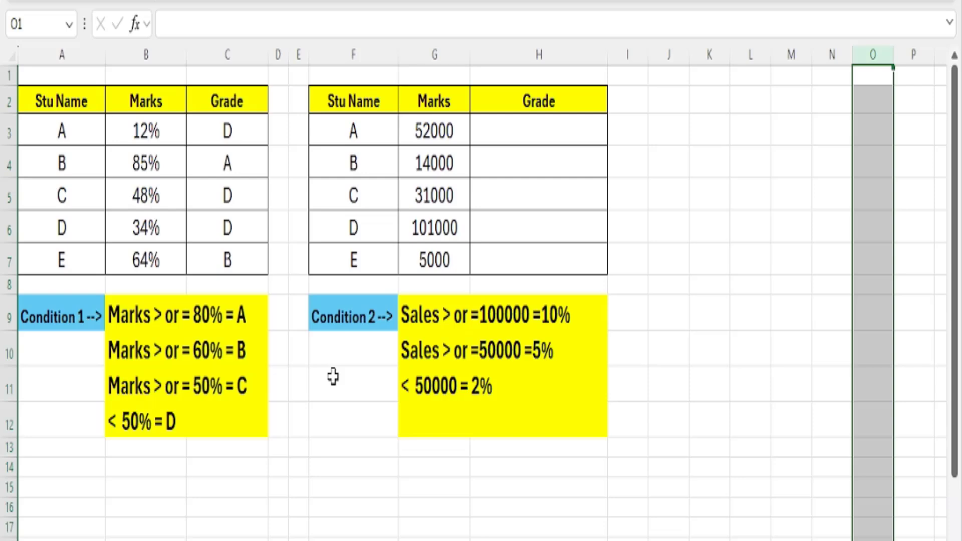
{"action": "left_click", "coordinate": [333, 377]}
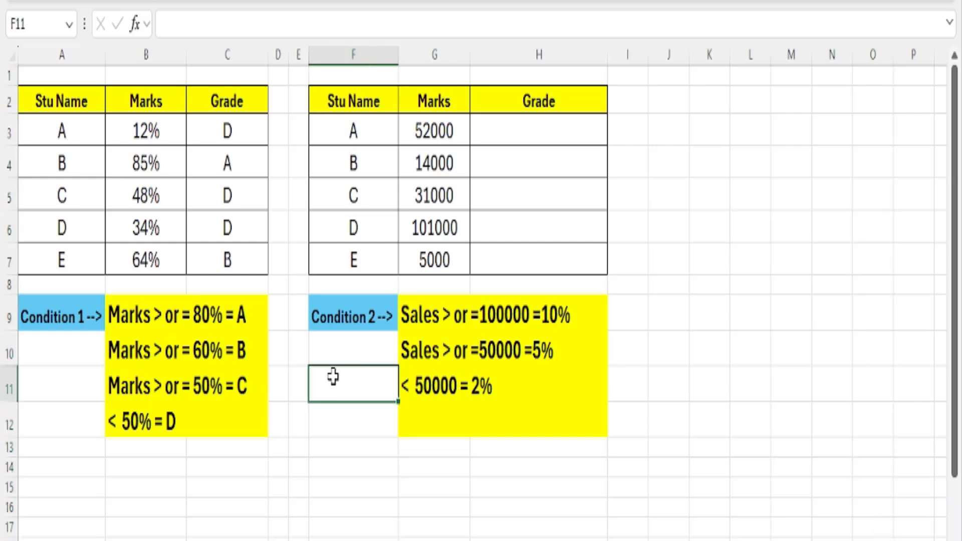
{"action": "type", "text": "=IF("}
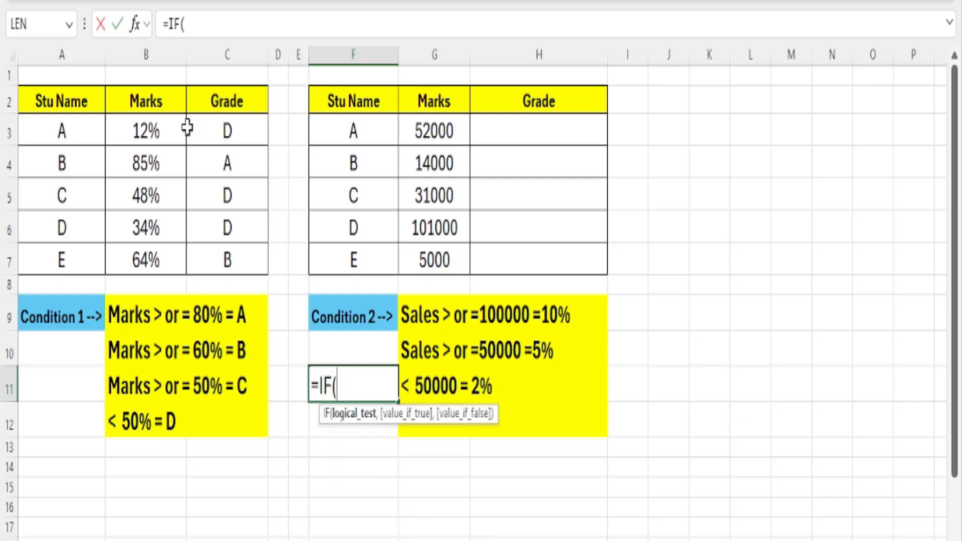
{"action": "type", "text": "IF("}
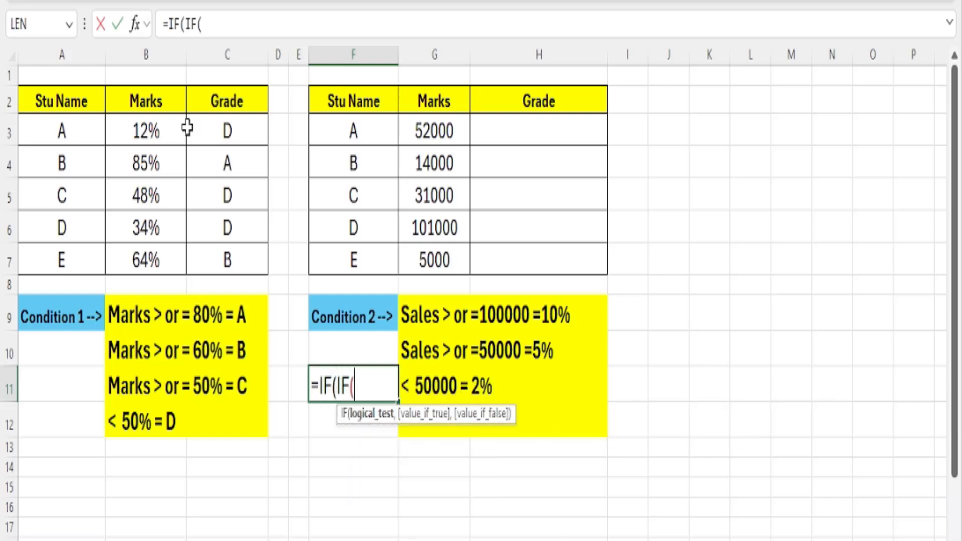
{"action": "type", "text": "IF"}
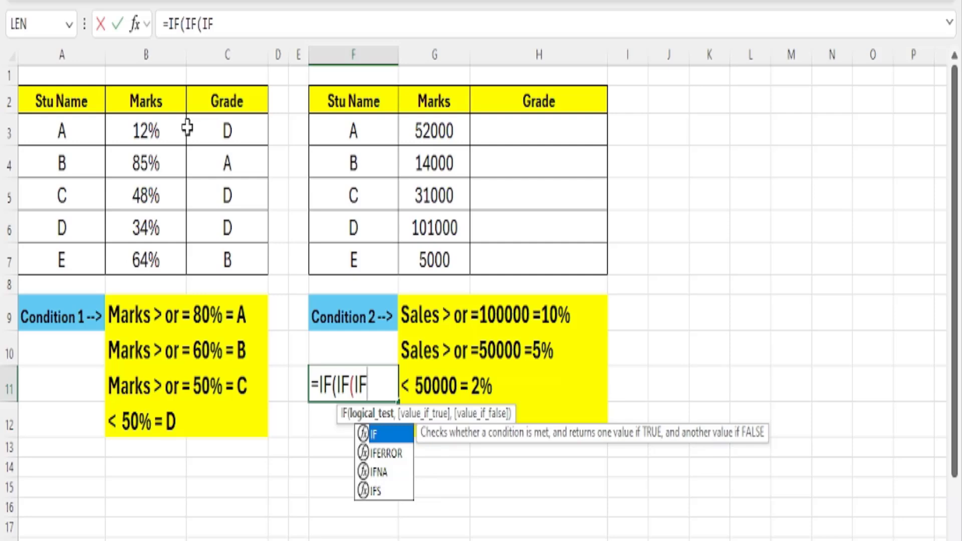
{"action": "key", "text": "Escape"}
{"action": "key", "text": "BackSpace"}
{"action": "key", "text": "BackSpace"}
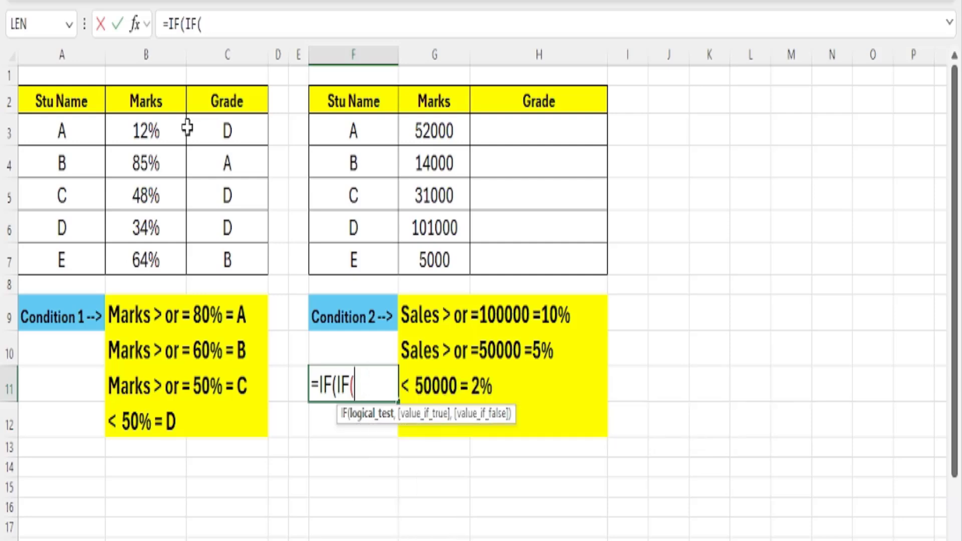
{"action": "key", "text": "BackSpace"}
{"action": "key", "text": "BackSpace"}
{"action": "key", "text": "BackSpace"}
{"action": "key", "text": "BackSpace"}
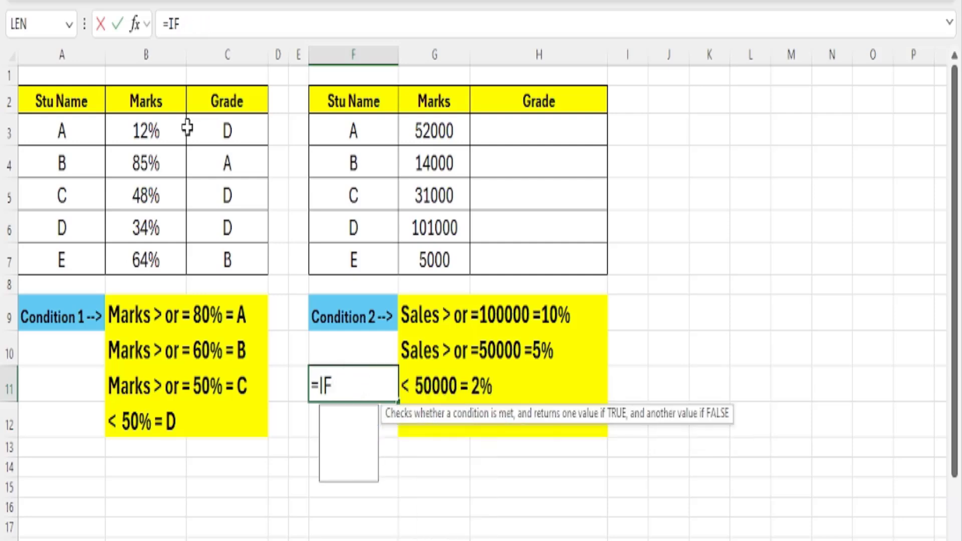
{"action": "type", "text": "S"}
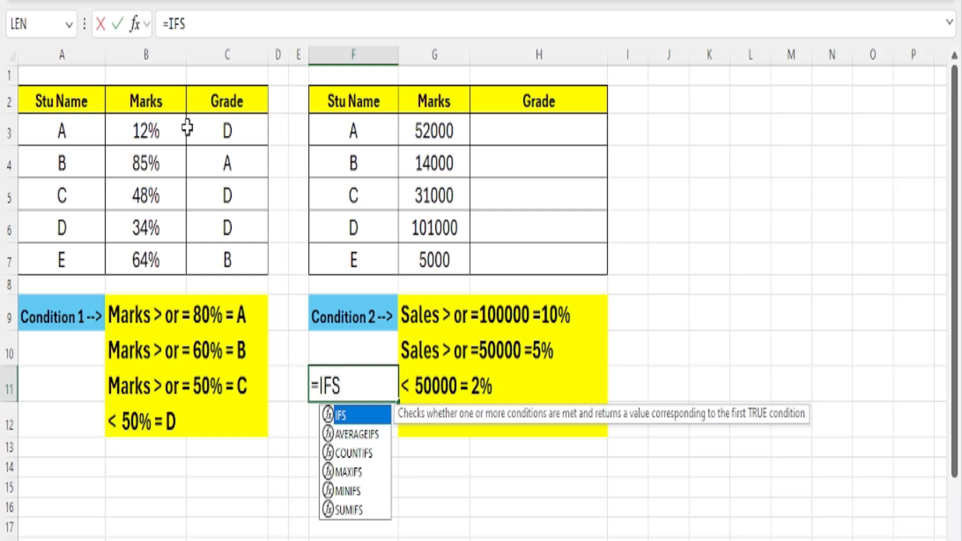
{"action": "key", "text": "Escape"}
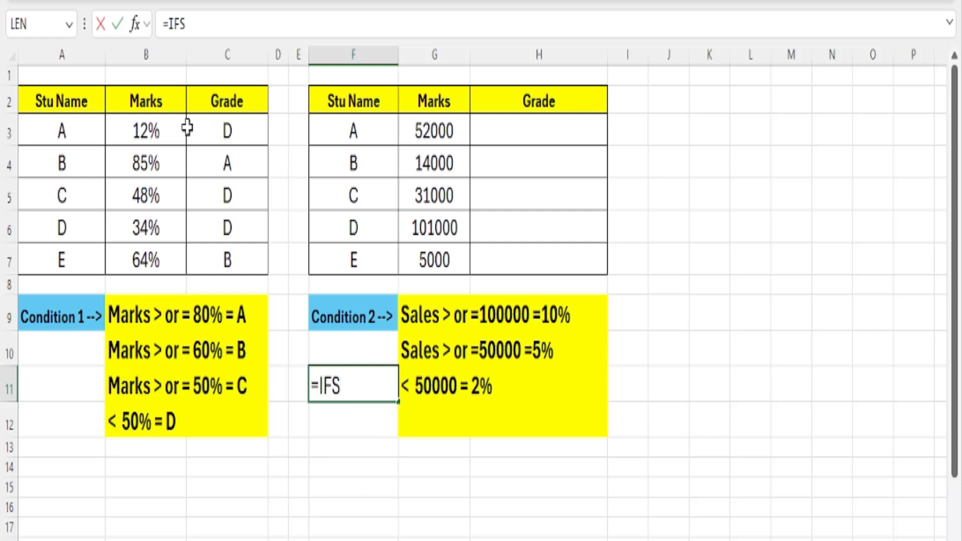
{"action": "key", "text": "Escape"}
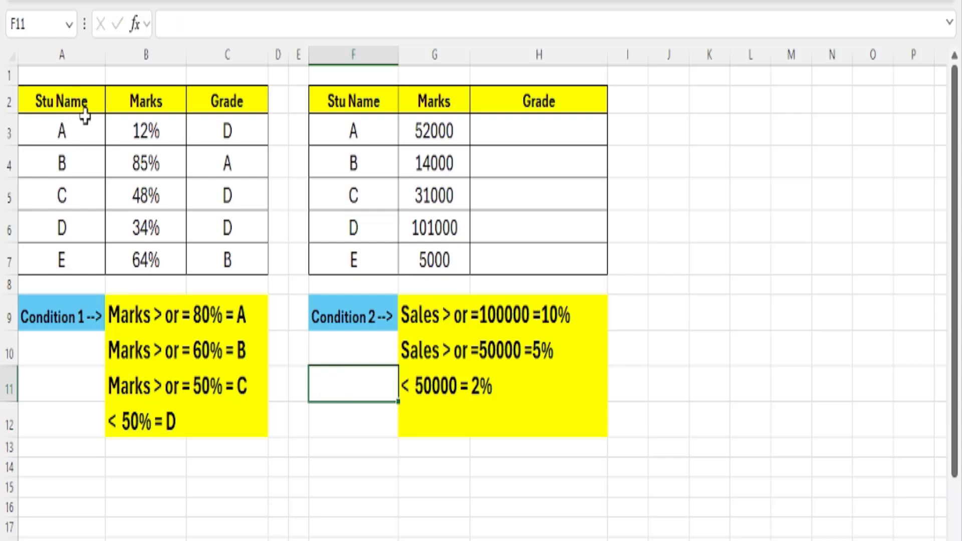
Examine the student names, marks, the grade formula in C3 and the four grading conditions in B9:B12.
{"action": "left_click_drag", "start_coordinate": [88, 101], "coordinate": [87, 254]}
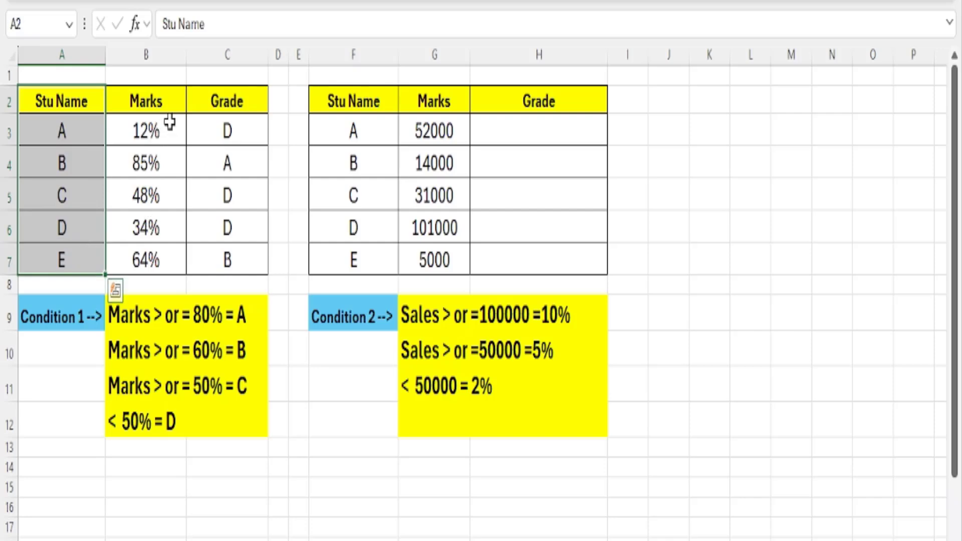
{"action": "left_click_drag", "start_coordinate": [170, 123], "coordinate": [169, 259]}
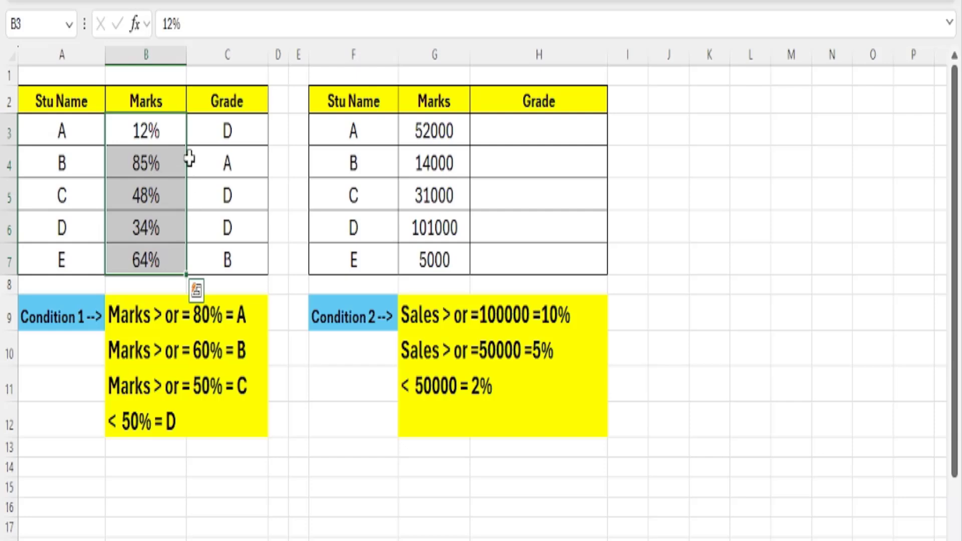
{"action": "left_click", "coordinate": [256, 134]}
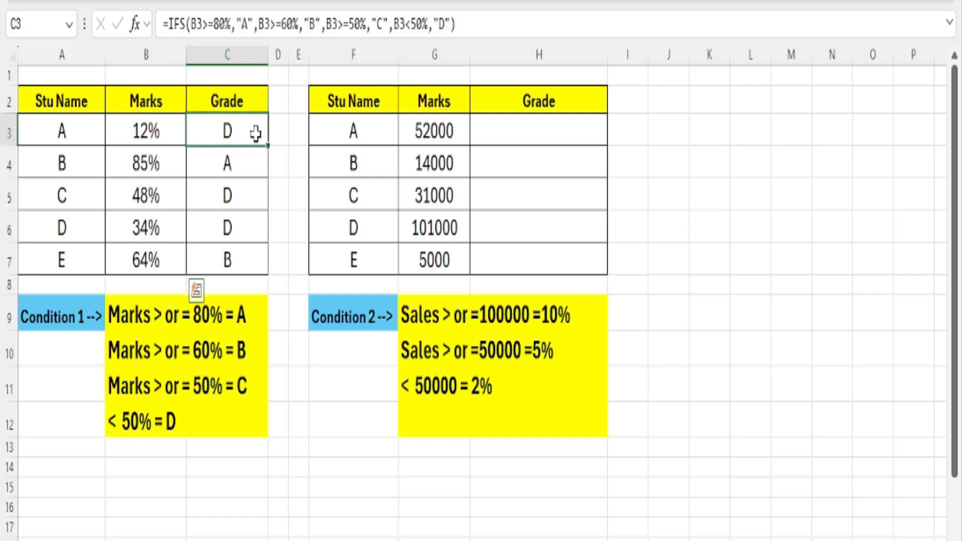
{"action": "left_click", "coordinate": [67, 138]}
{"action": "left_click", "coordinate": [159, 142]}
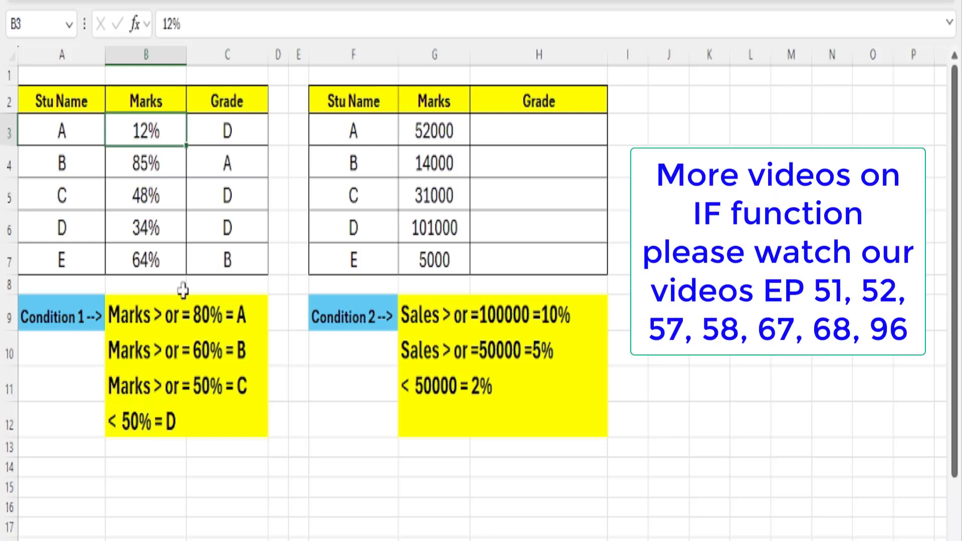
{"action": "left_click_drag", "start_coordinate": [150, 315], "coordinate": [158, 425]}
{"action": "left_click", "coordinate": [161, 323]}
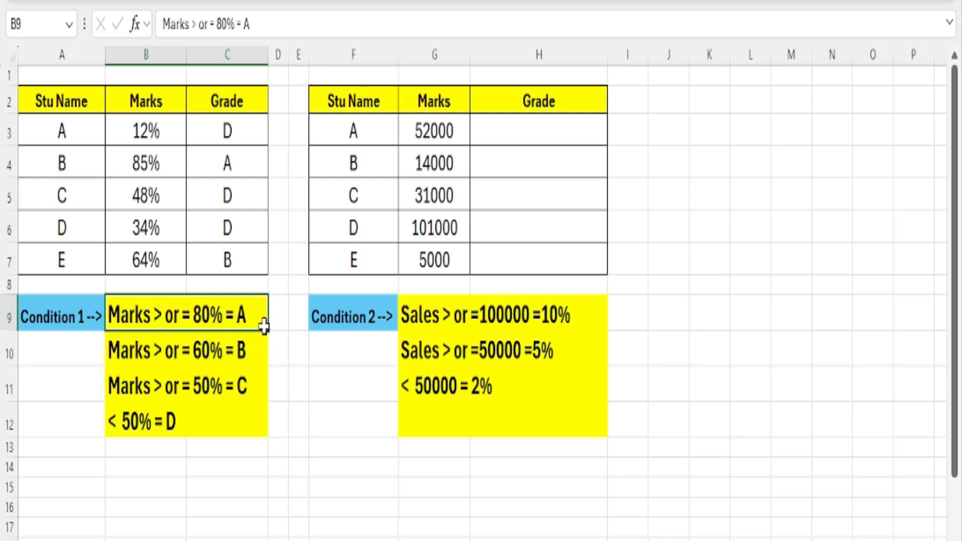
{"action": "left_click", "coordinate": [165, 345]}
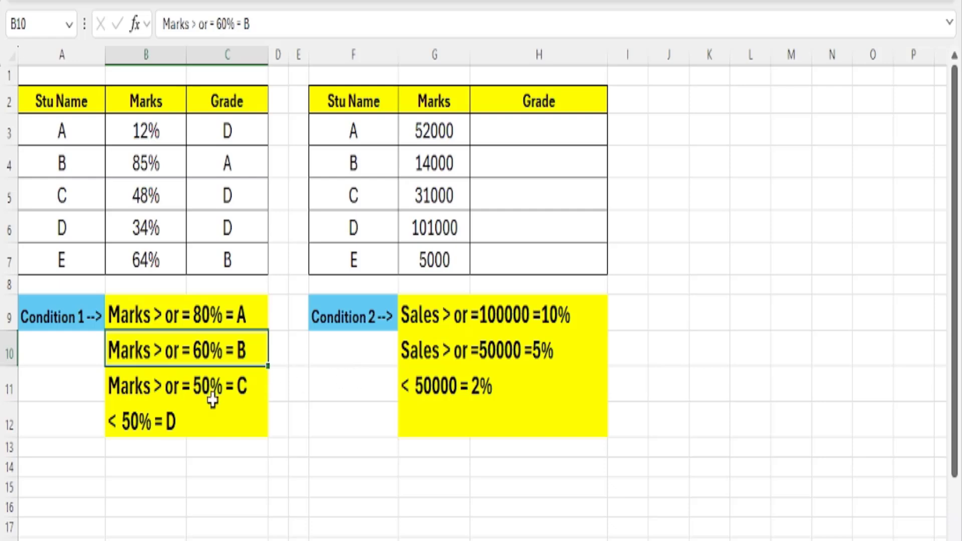
{"action": "left_click", "coordinate": [133, 398]}
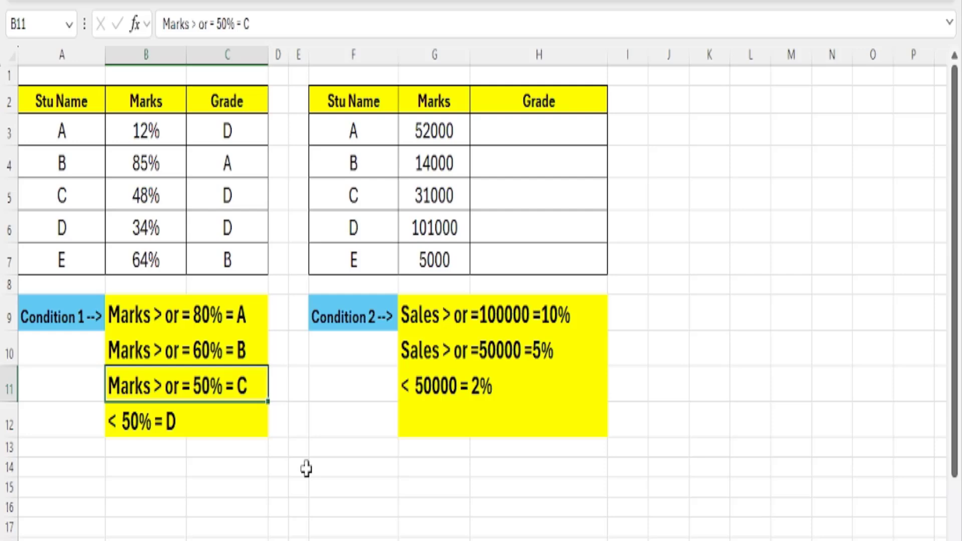
{"action": "left_click", "coordinate": [155, 431]}
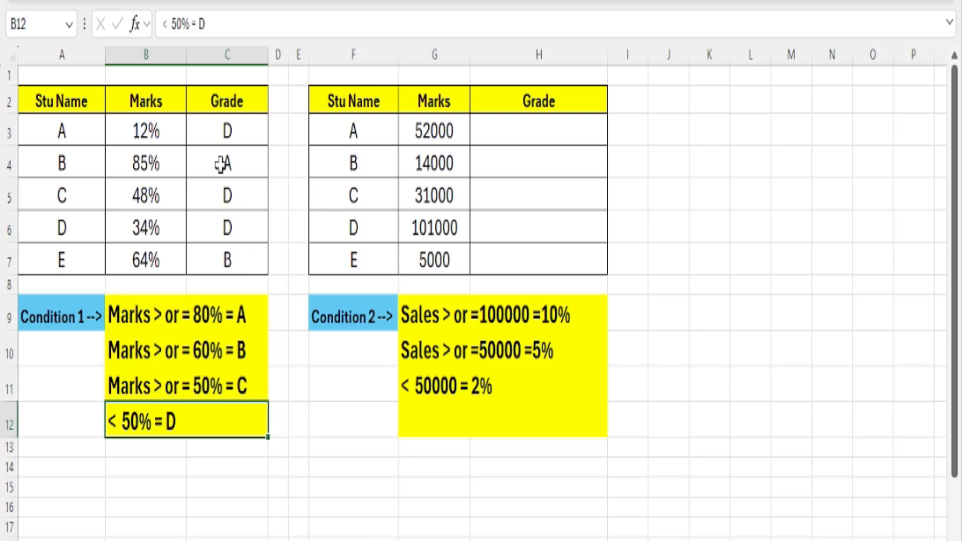
Clear the existing grade formulas from C3:C7 in the first student table.
{"action": "left_click_drag", "start_coordinate": [215, 131], "coordinate": [230, 265]}
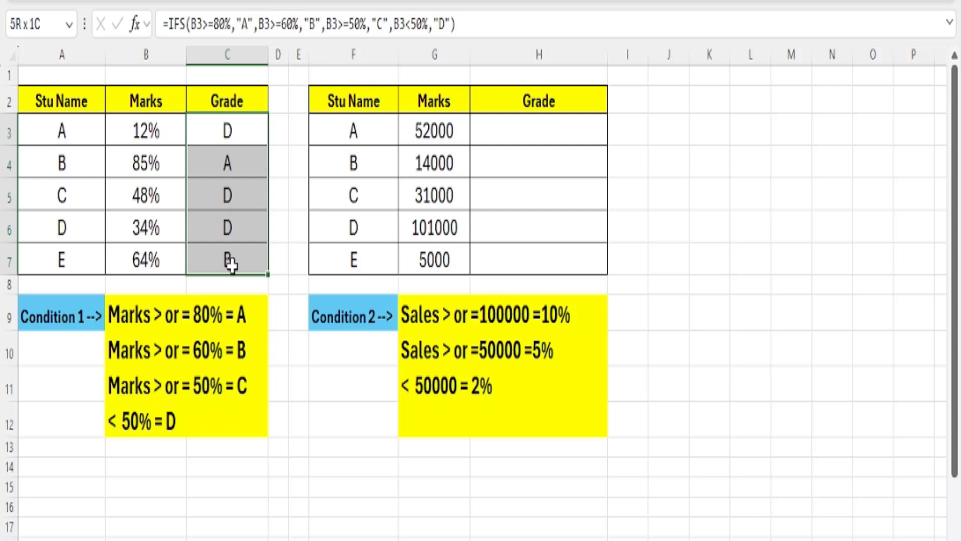
{"action": "left_click_drag", "start_coordinate": [230, 264], "coordinate": [231, 264]}
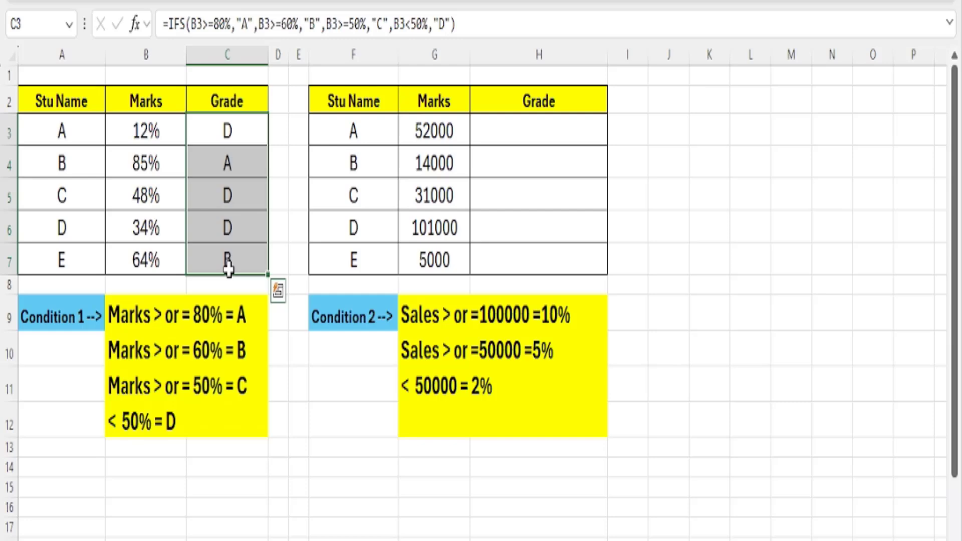
{"action": "key", "text": "Delete"}
{"action": "left_click", "coordinate": [221, 138]}
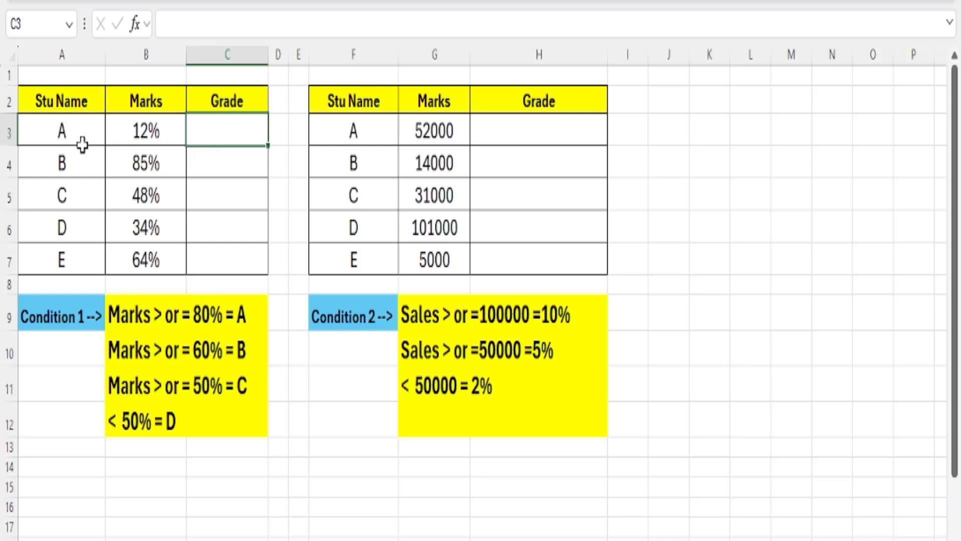
{"action": "left_click", "coordinate": [135, 133]}
{"action": "left_click", "coordinate": [176, 174]}
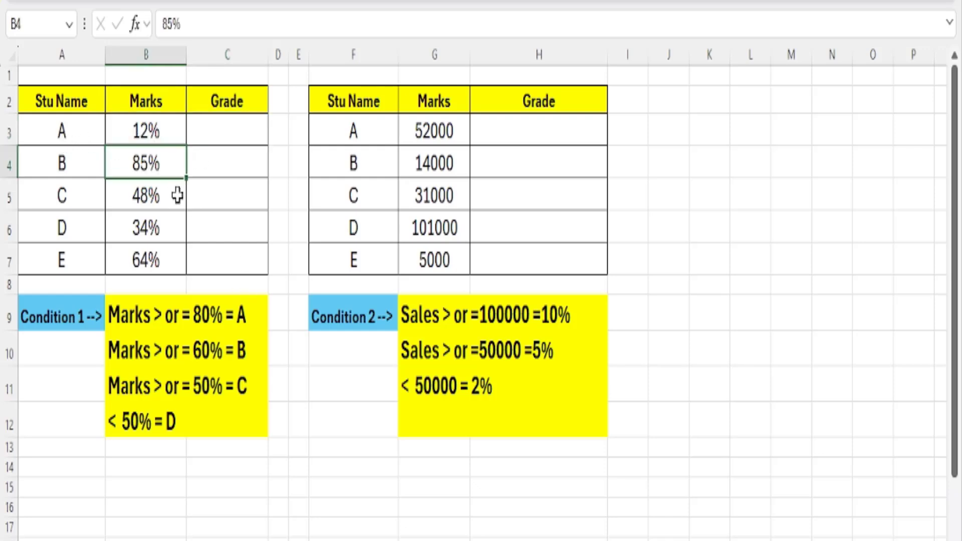
{"action": "left_click", "coordinate": [178, 196]}
{"action": "left_click", "coordinate": [165, 230]}
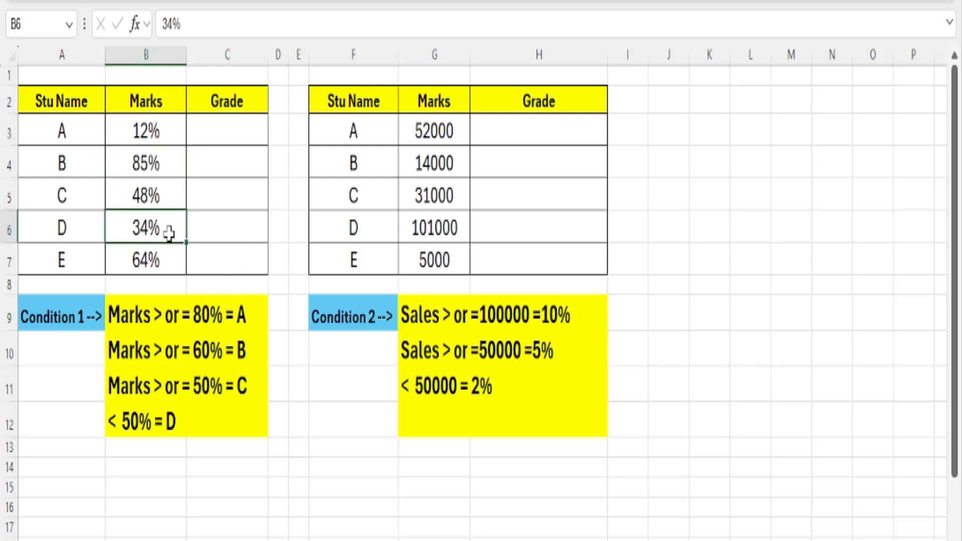
{"action": "left_click", "coordinate": [160, 269]}
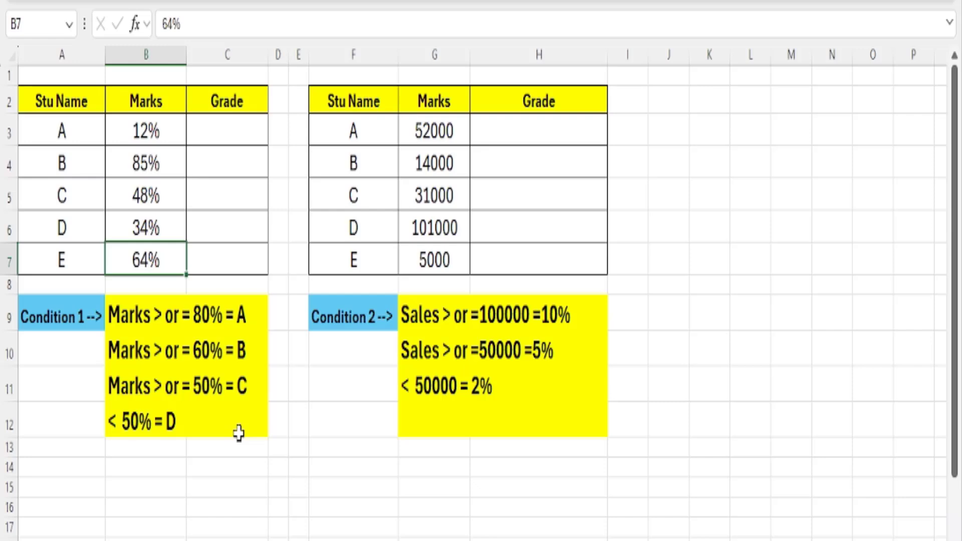
{"action": "left_click", "coordinate": [222, 131]}
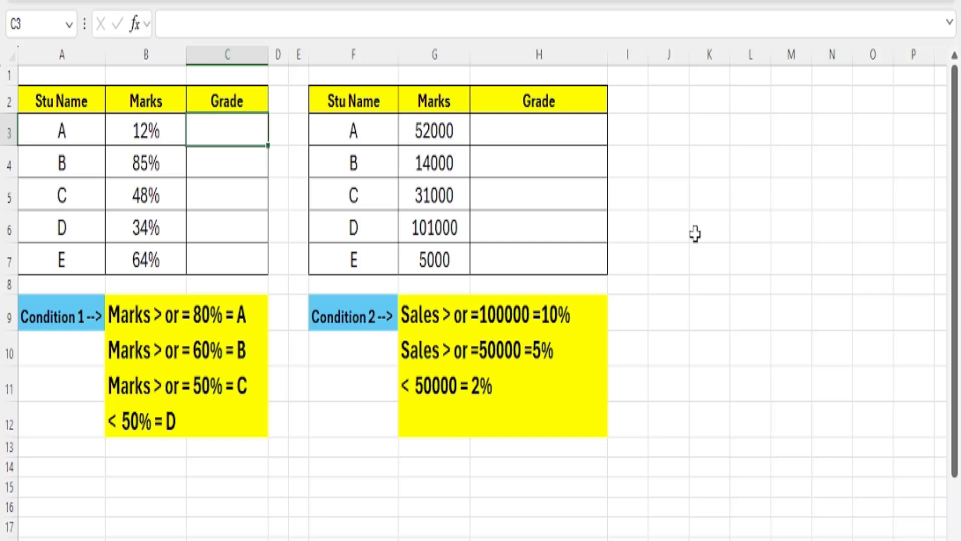
{"action": "type", "text": "=IFAS"}
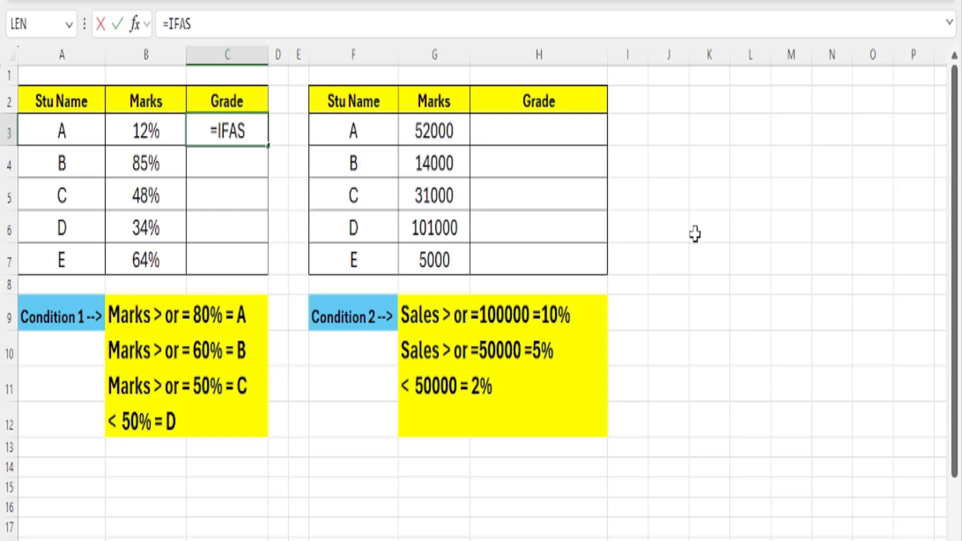
{"action": "key", "text": "BackSpace"}
{"action": "key", "text": "BackSpace"}
{"action": "type", "text": "S"}
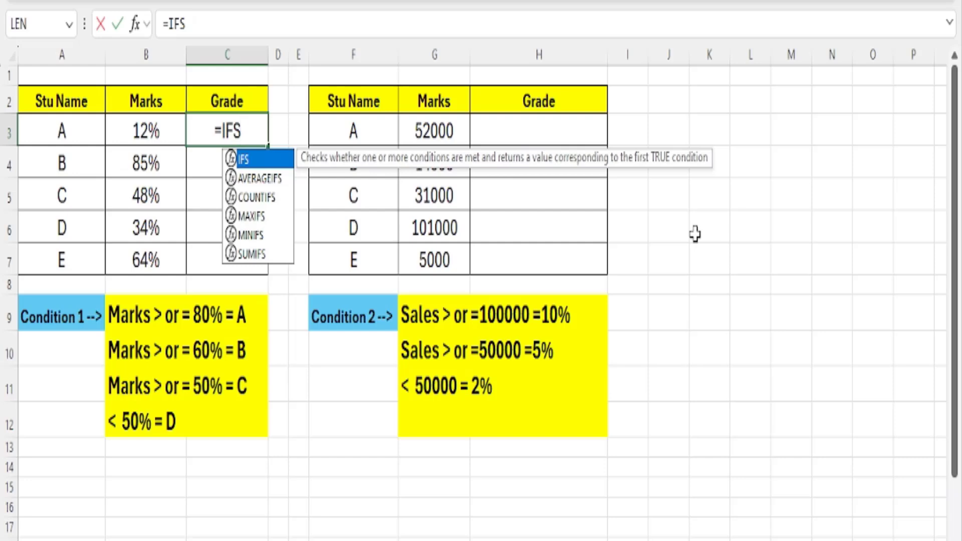
{"action": "type", "text": "("}
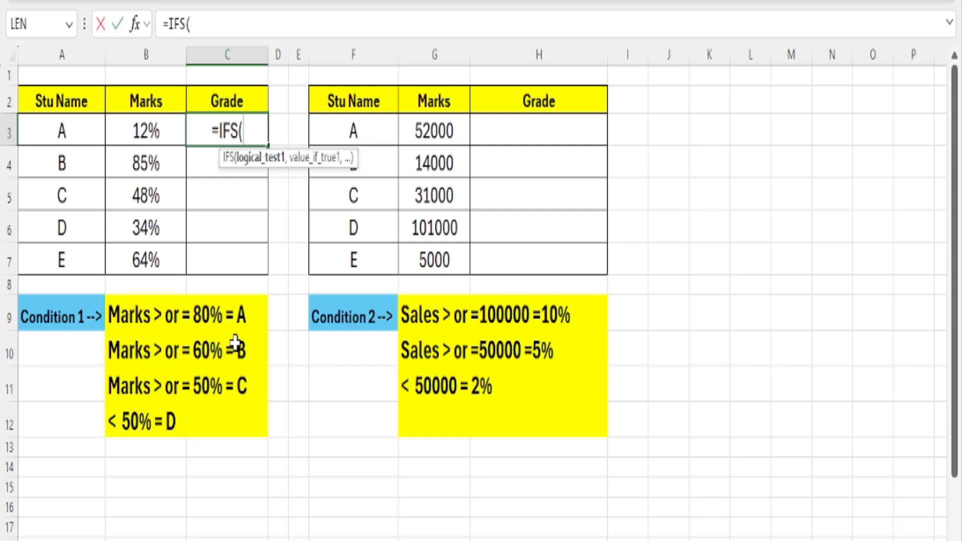
{"action": "left_click", "coordinate": [145, 128]}
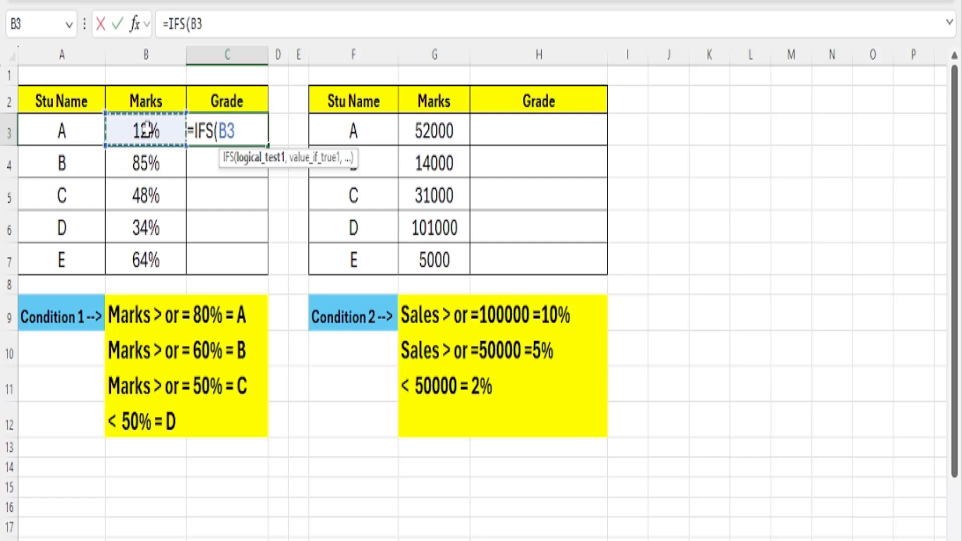
{"action": "type", "text": ">"}
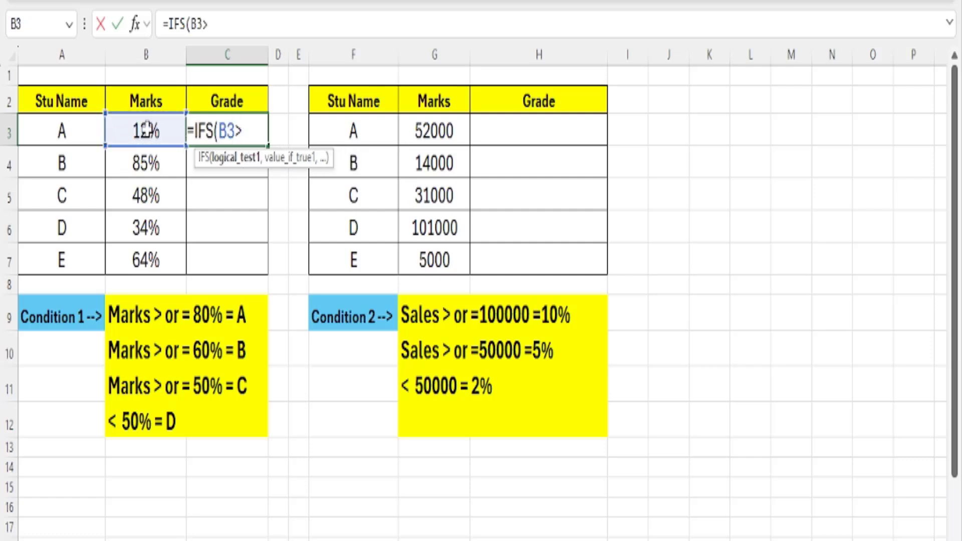
{"action": "type", "text": "="}
{"action": "key", "text": "Escape"}
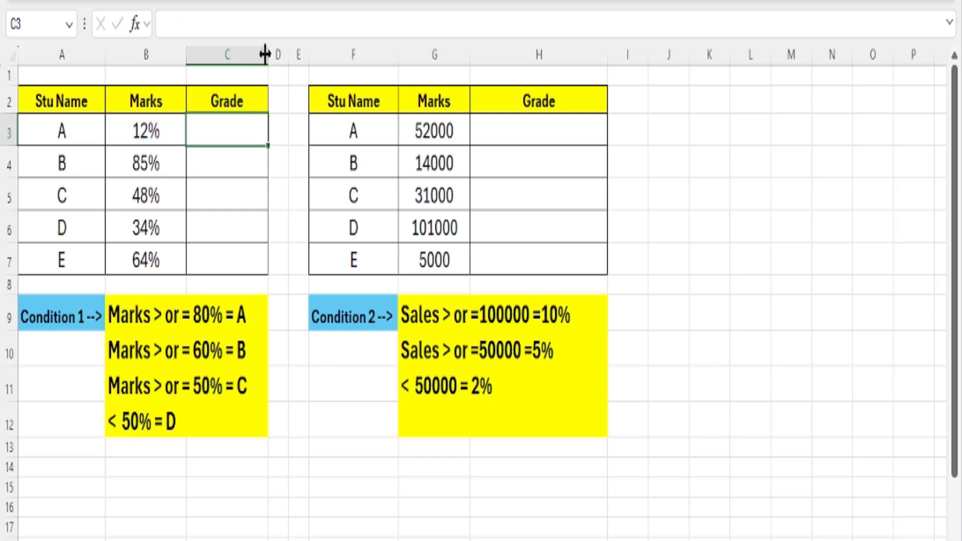
Widen the first table's Grade column and start an IFS formula in C3 that returns "A" when B3>=80%.
{"action": "left_click_drag", "start_coordinate": [265, 54], "coordinate": [438, 72]}
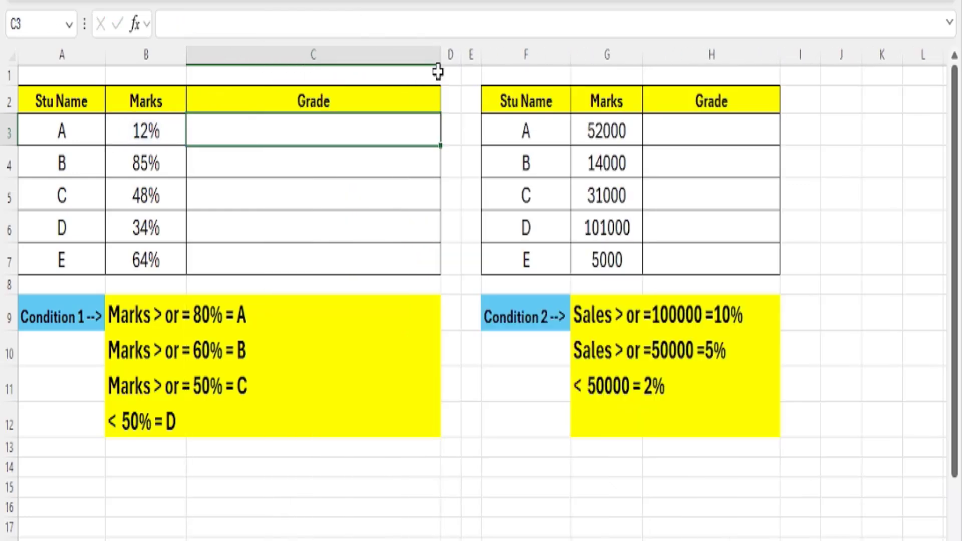
{"action": "type", "text": "="}
{"action": "left_click", "coordinate": [133, 122]}
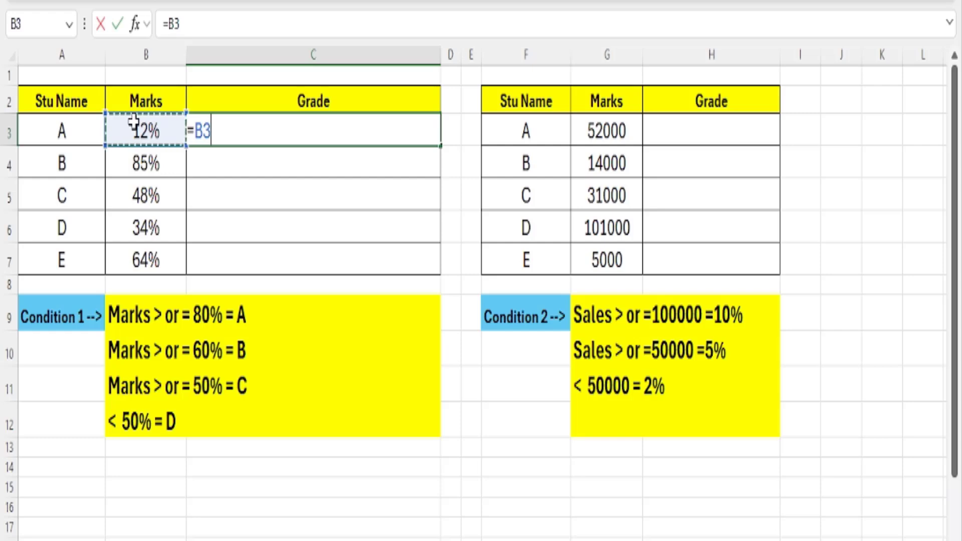
{"action": "key", "text": "BackSpace"}
{"action": "key", "text": "BackSpace"}
{"action": "type", "text": "IFS("}
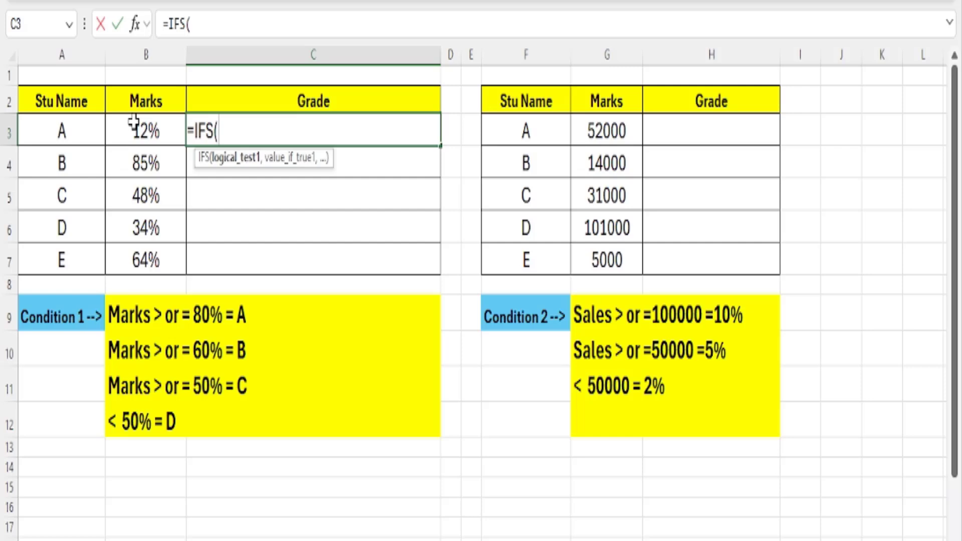
{"action": "left_click", "coordinate": [133, 123]}
{"action": "type", "text": ">"}
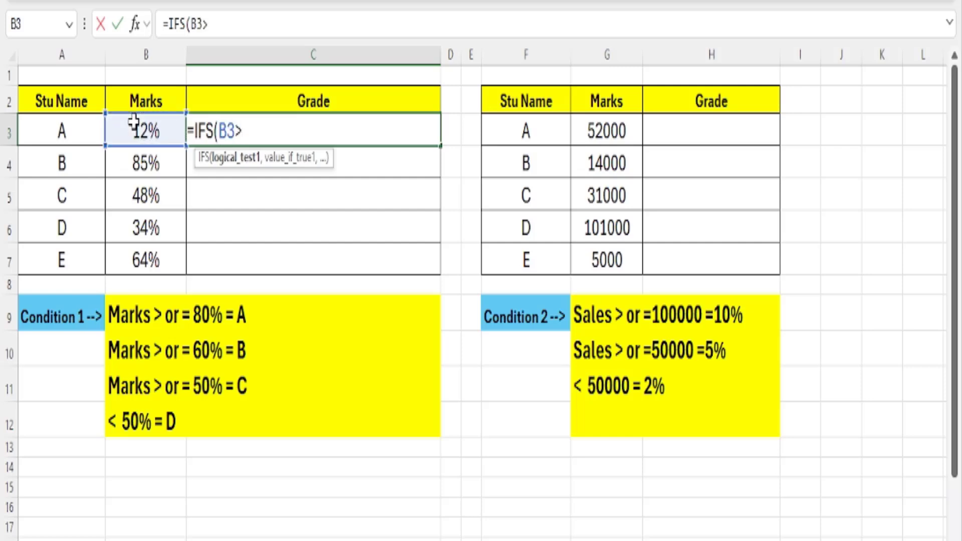
{"action": "type", "text": "=80%"}
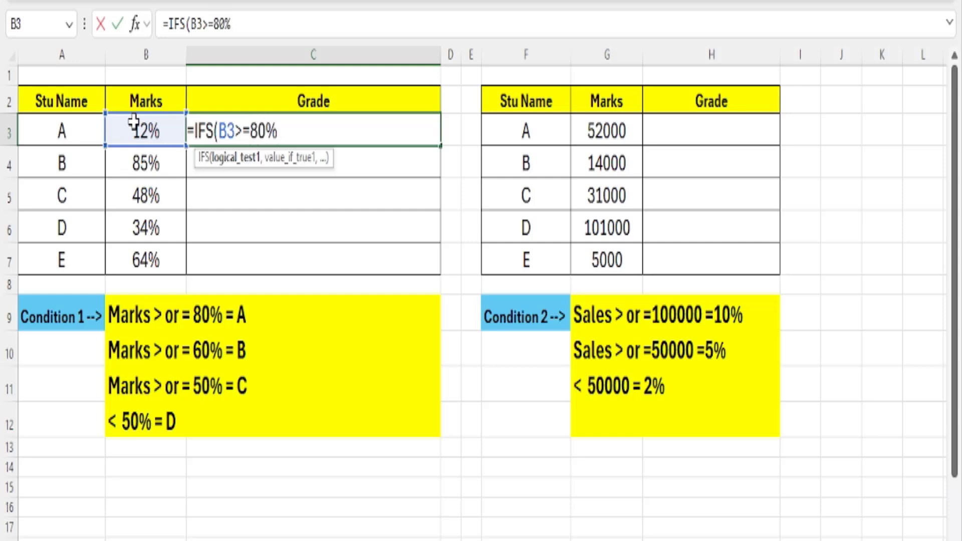
{"action": "type", "text": ","}
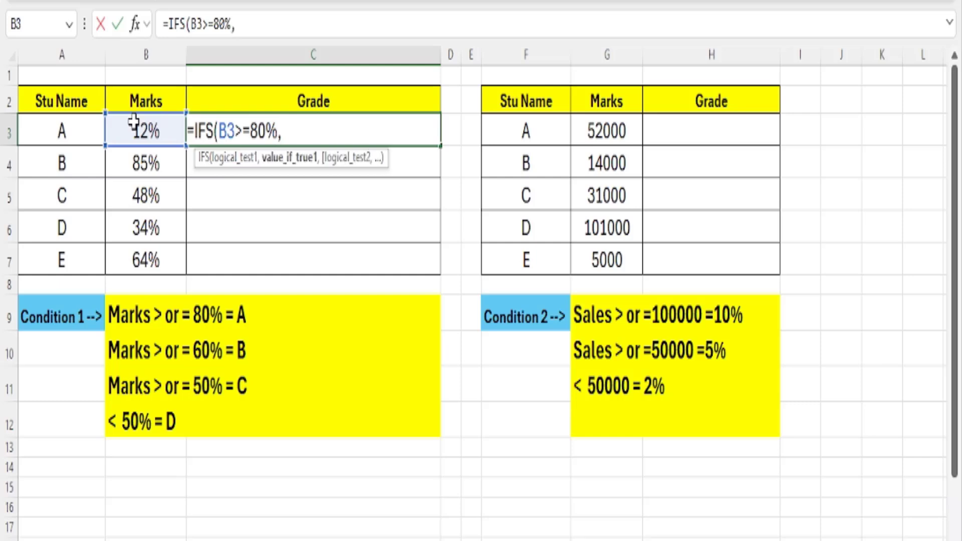
{"action": "type", "text": "\"A\""}
{"action": "type", "text": ","}
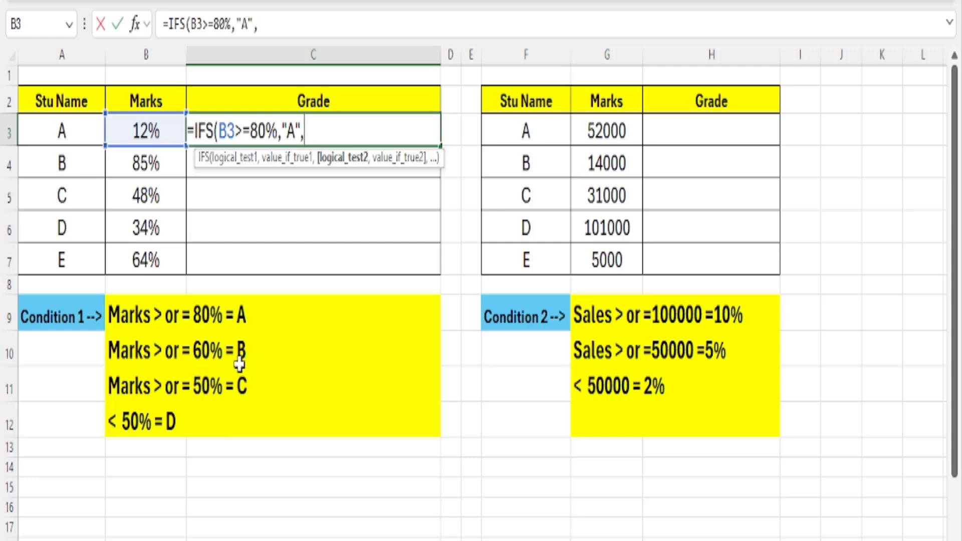
Add a second condition to the C3 IFS formula that returns "B" when B3>=60%.
{"action": "left_click", "coordinate": [150, 128]}
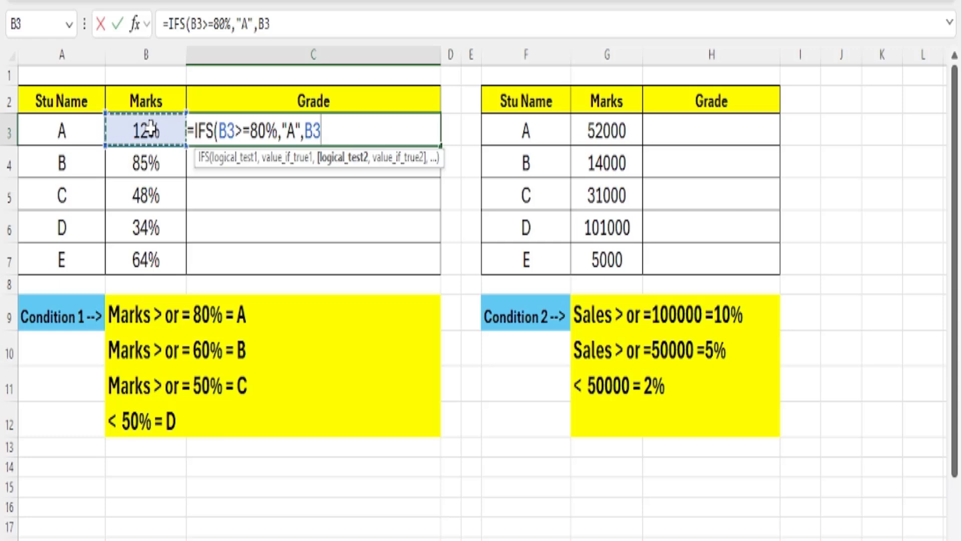
{"action": "type", "text": ">"}
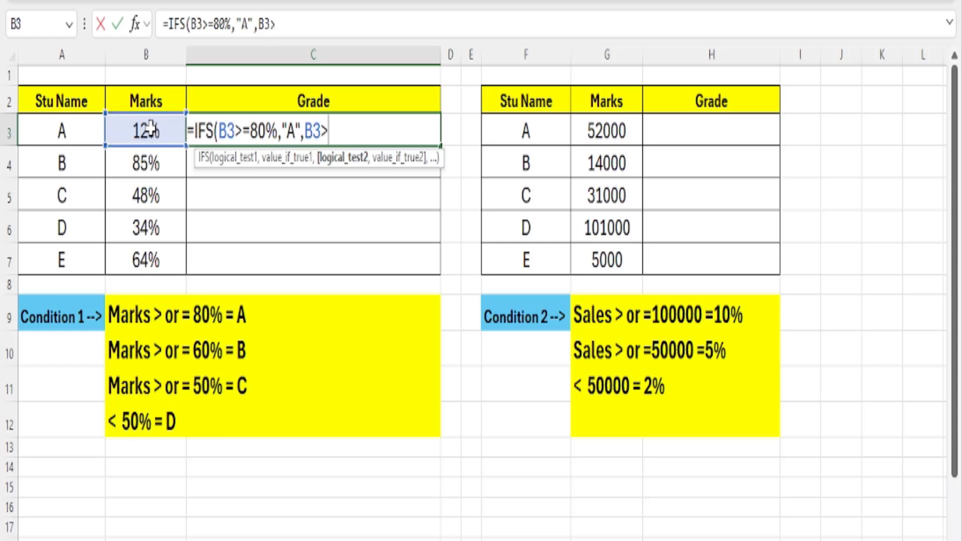
{"action": "type", "text": "=60%"}
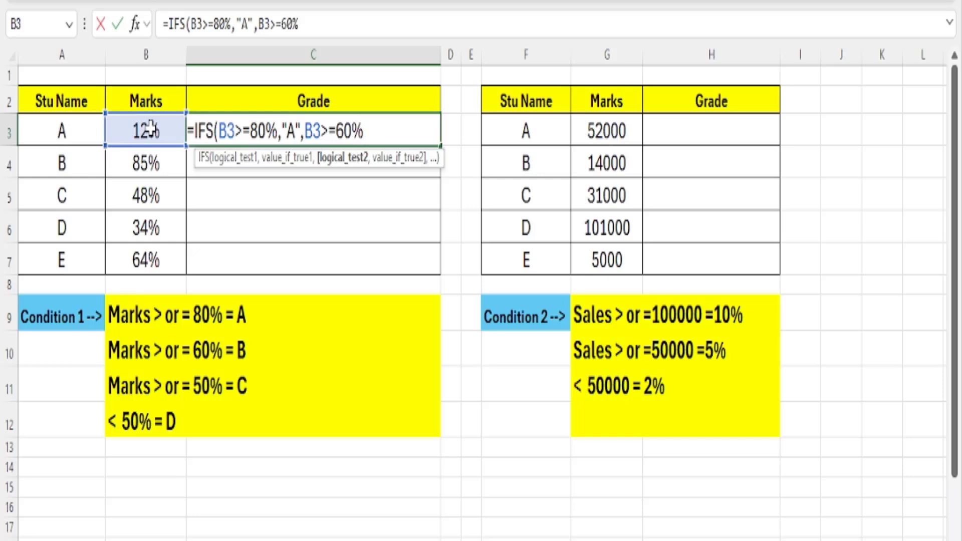
{"action": "type", "text": ","}
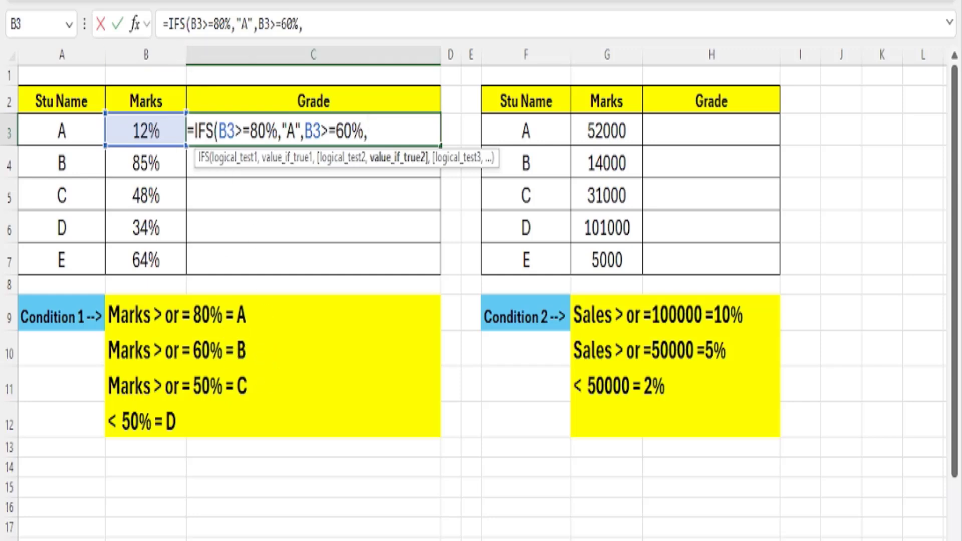
{"action": "type", "text": "\"B\"B,"}
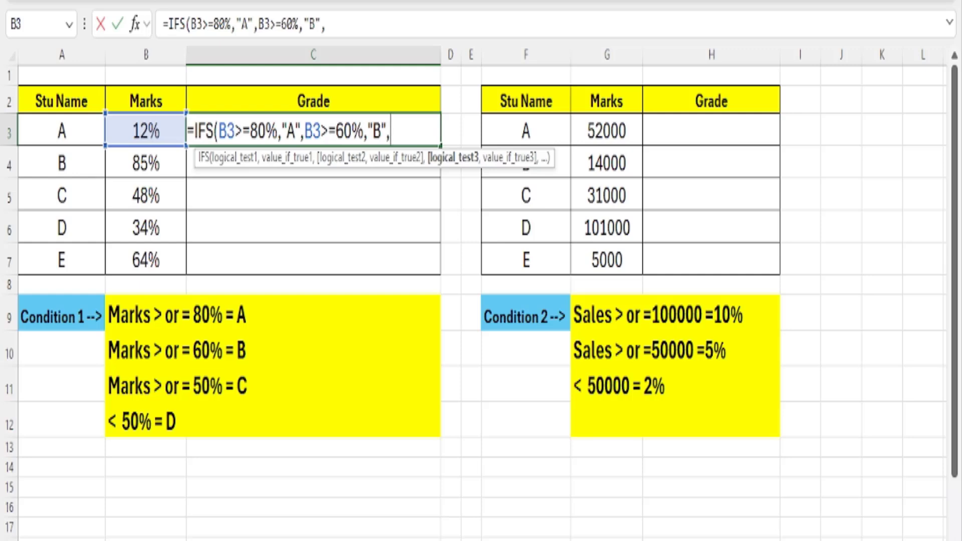
Add a third condition to the C3 IFS formula that returns "C" when B3>=50%.
{"action": "left_click", "coordinate": [159, 132]}
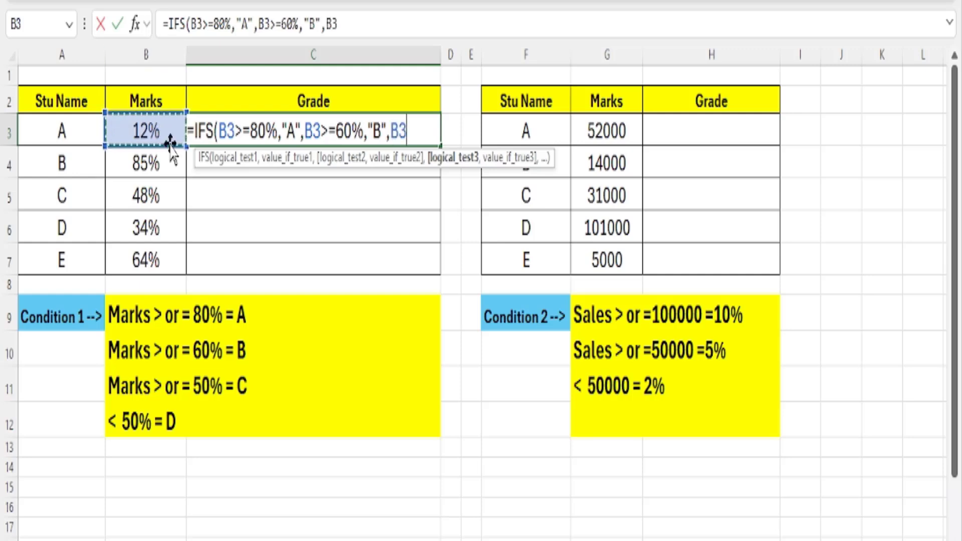
{"action": "type", "text": ">="}
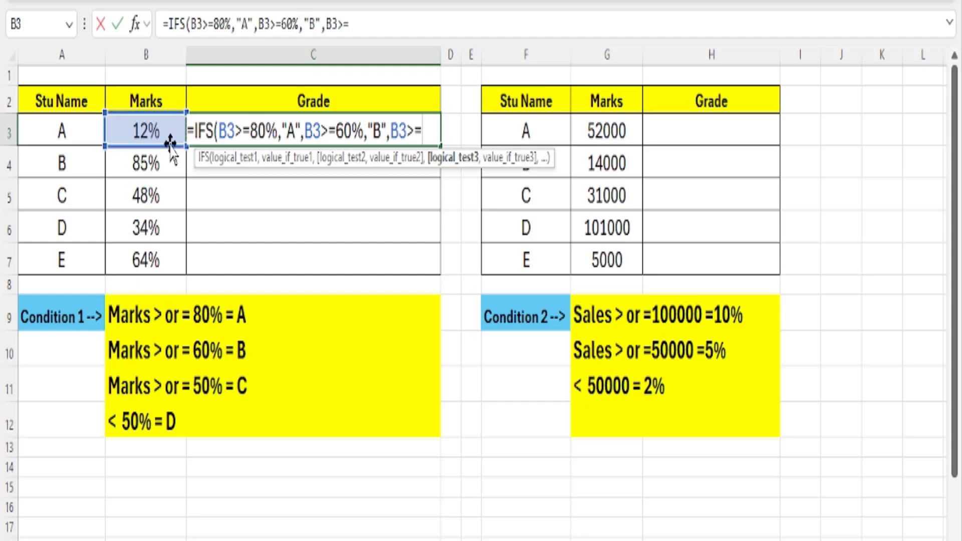
{"action": "type", "text": "50%"}
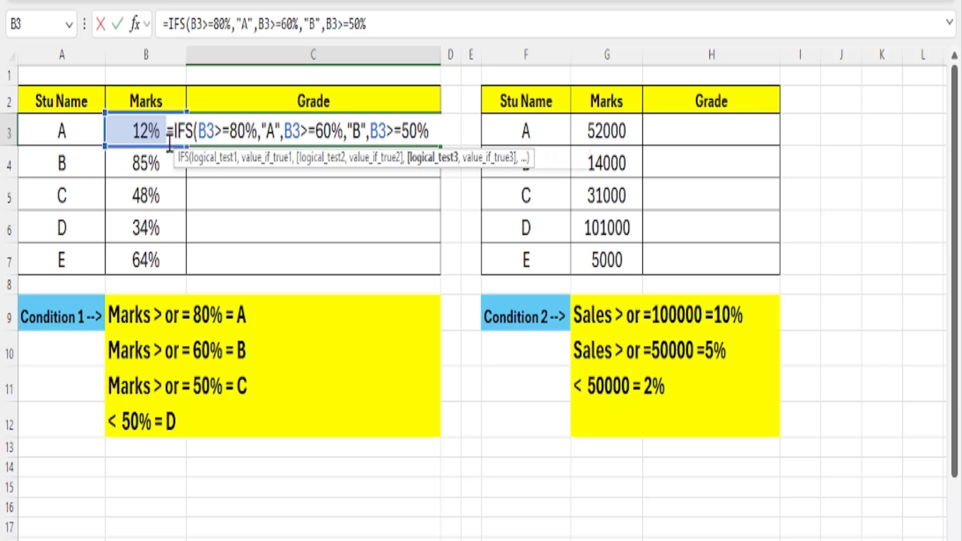
{"action": "type", "text": ",\""}
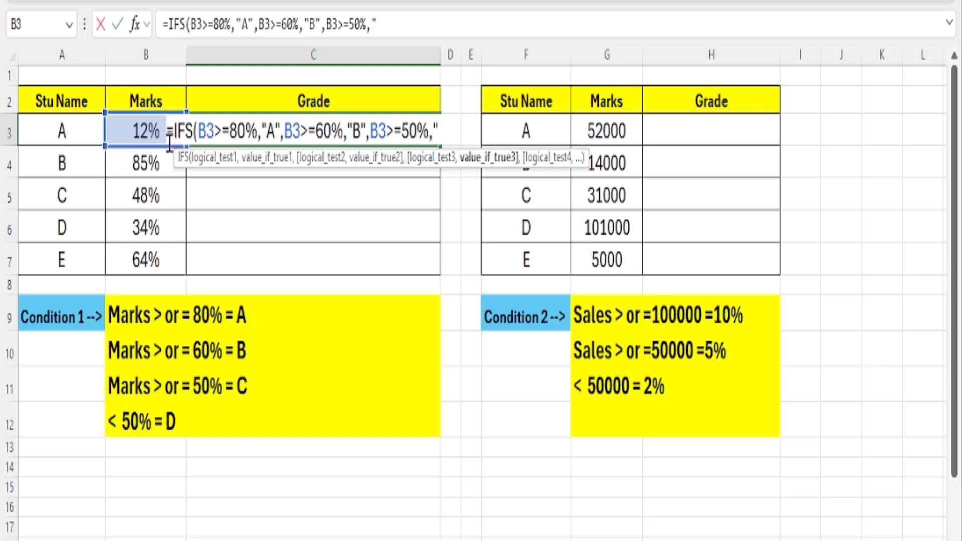
{"action": "type", "text": "C\","}
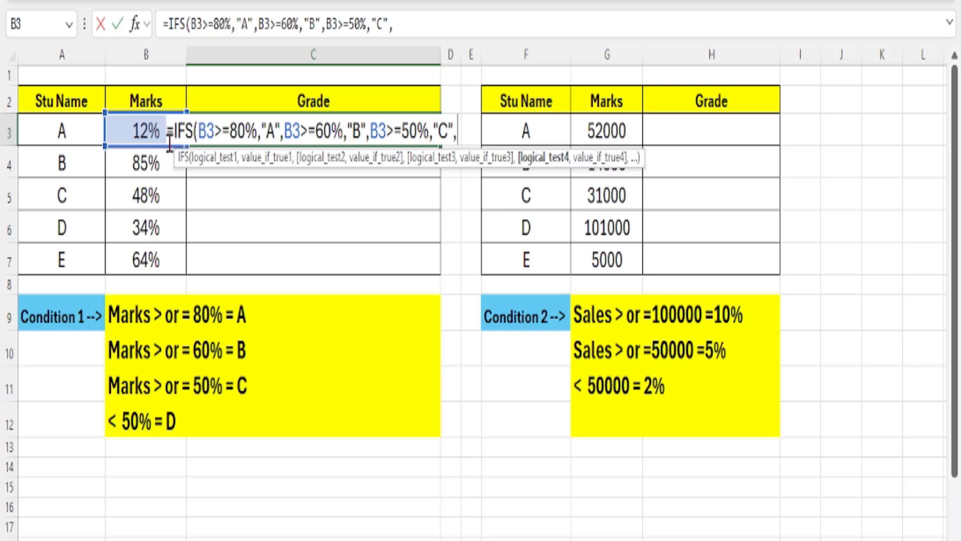
Complete the IFS formula in C3 with a final condition returning "D" when B3<50%, and enter it.
{"action": "left_click", "coordinate": [139, 126]}
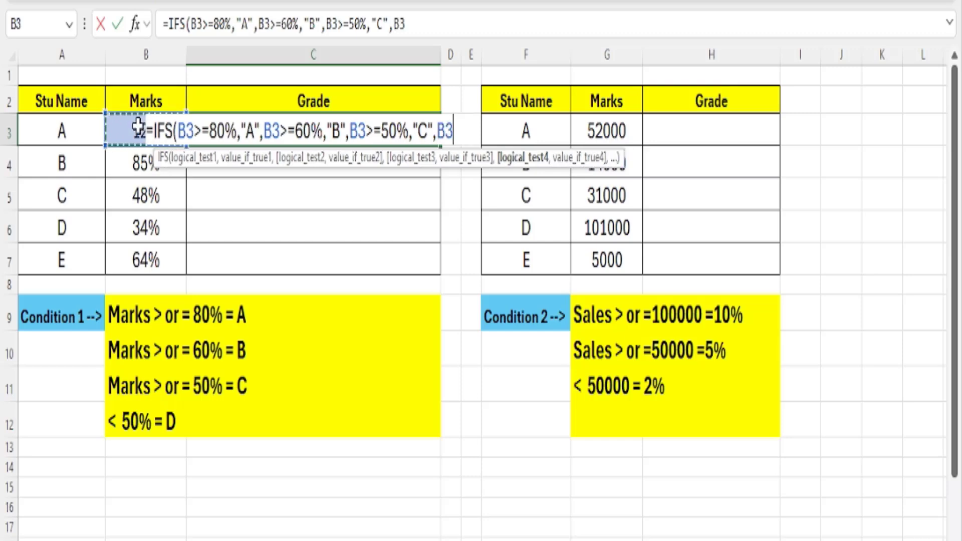
{"action": "type", "text": "<5"}
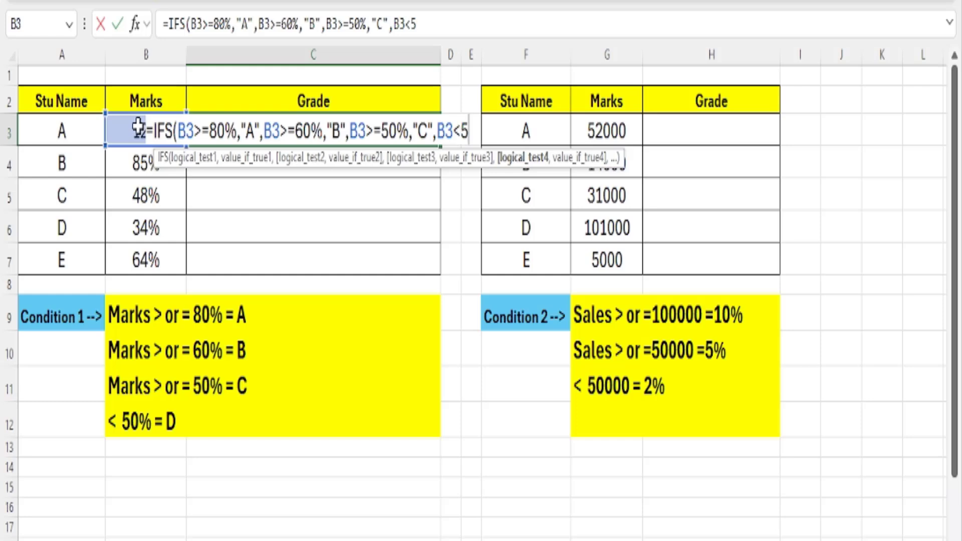
{"action": "type", "text": "0%"}
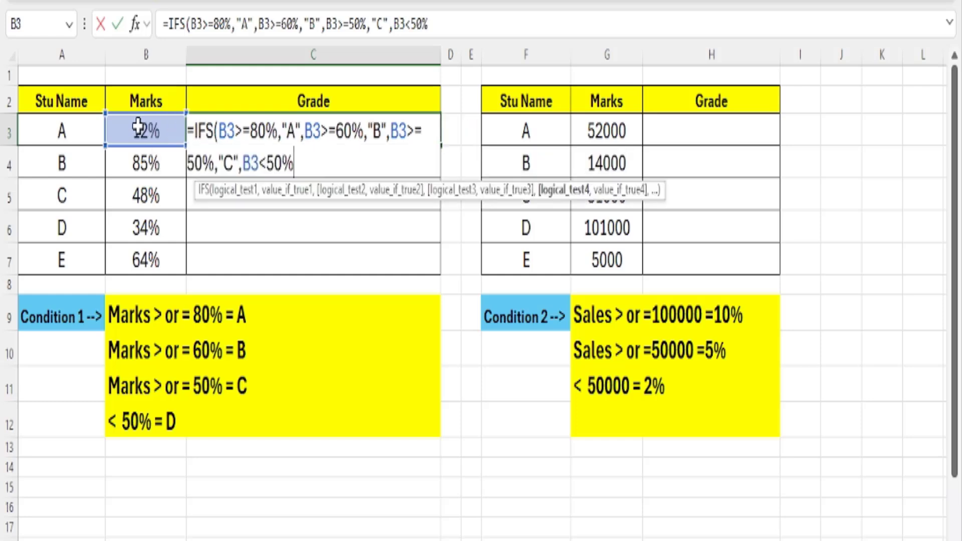
{"action": "type", "text": ",\""}
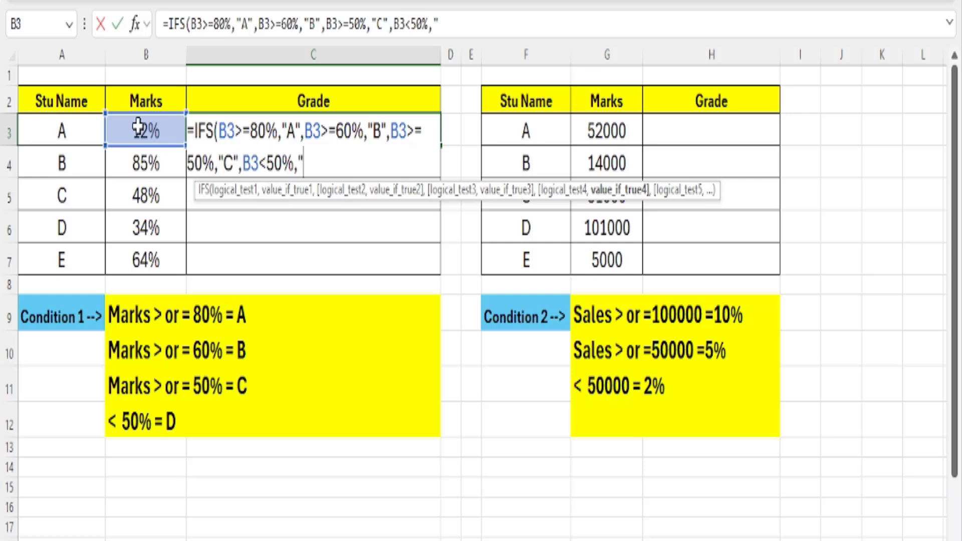
{"action": "type", "text": "D\")"}
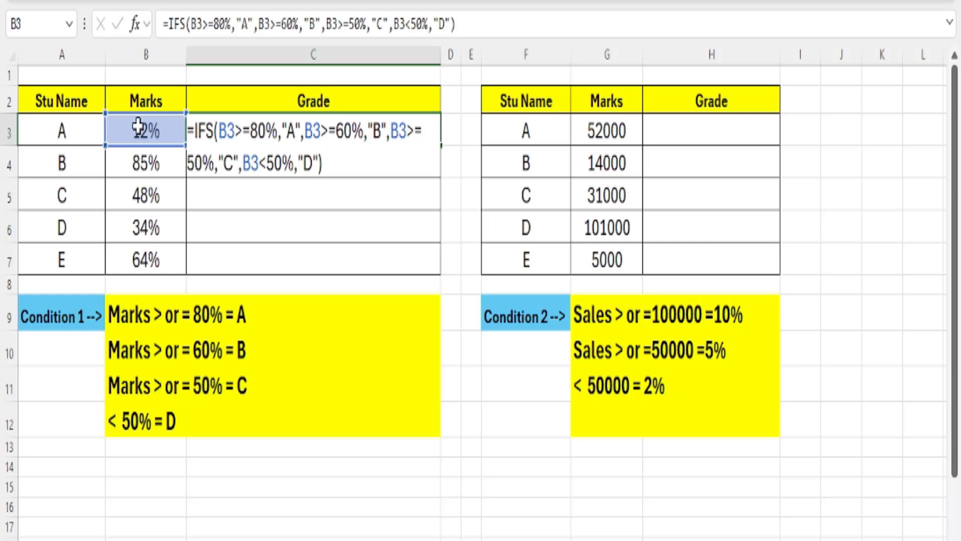
{"action": "key", "text": "Return"}
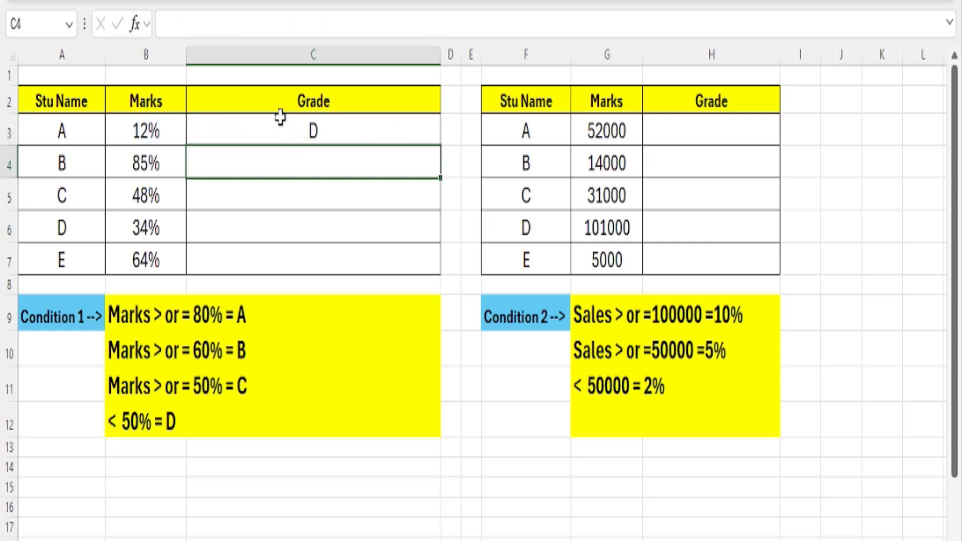
Fill the IFS grade formula from C3 down through C7.
{"action": "left_click", "coordinate": [295, 129]}
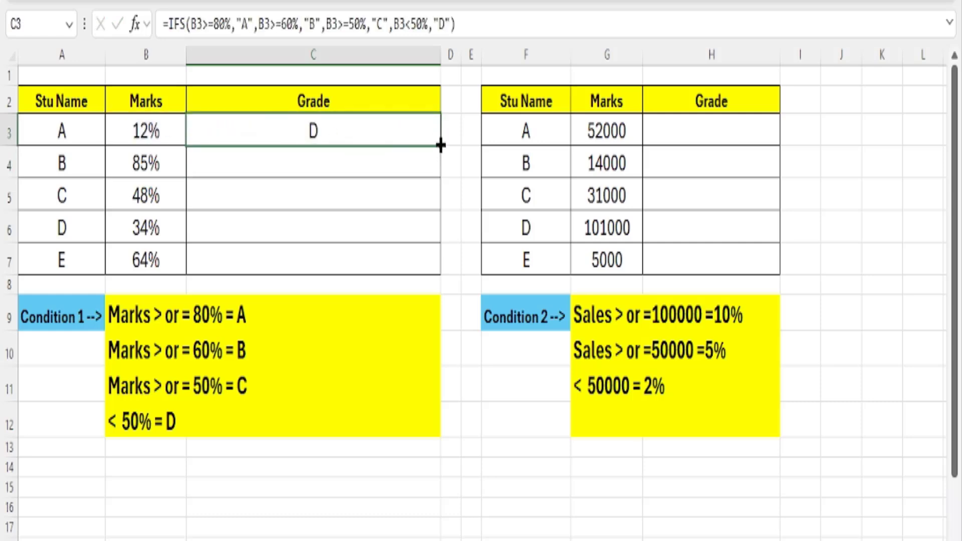
{"action": "left_click_drag", "start_coordinate": [440, 144], "coordinate": [440, 278]}
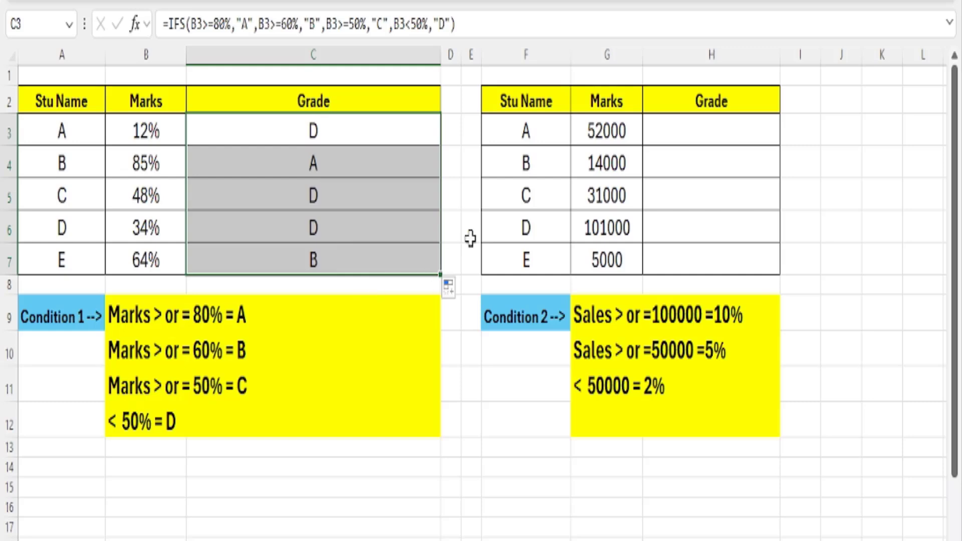
{"action": "left_click", "coordinate": [457, 225]}
Compare the marks in B3:B6 with their calculated grades in C3:C6 against the Condition 1 rules.
{"action": "left_click", "coordinate": [167, 127]}
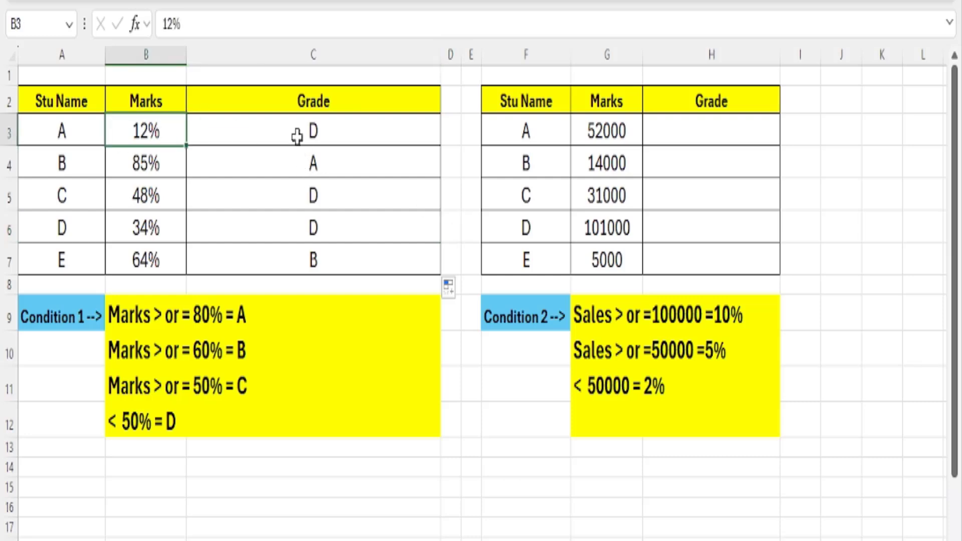
{"action": "left_click", "coordinate": [279, 132]}
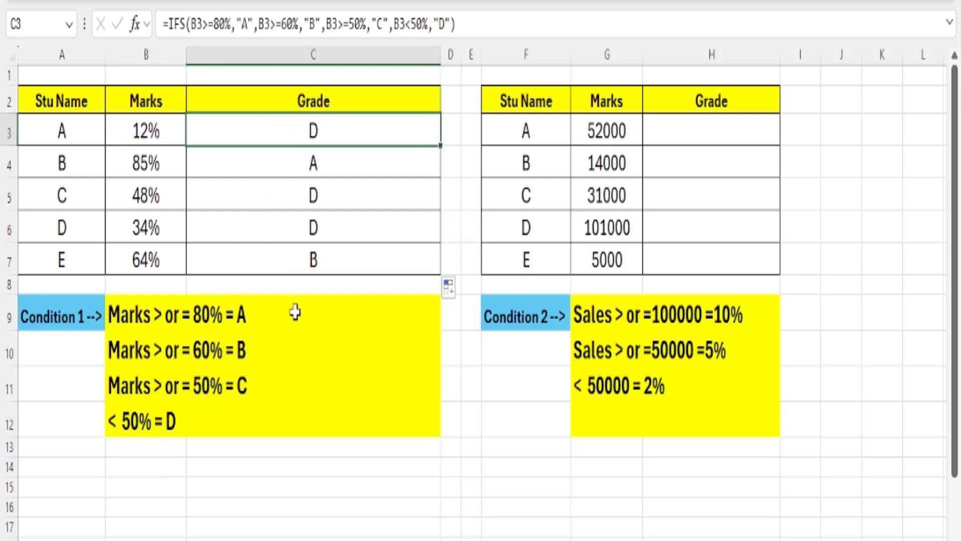
{"action": "left_click", "coordinate": [176, 161]}
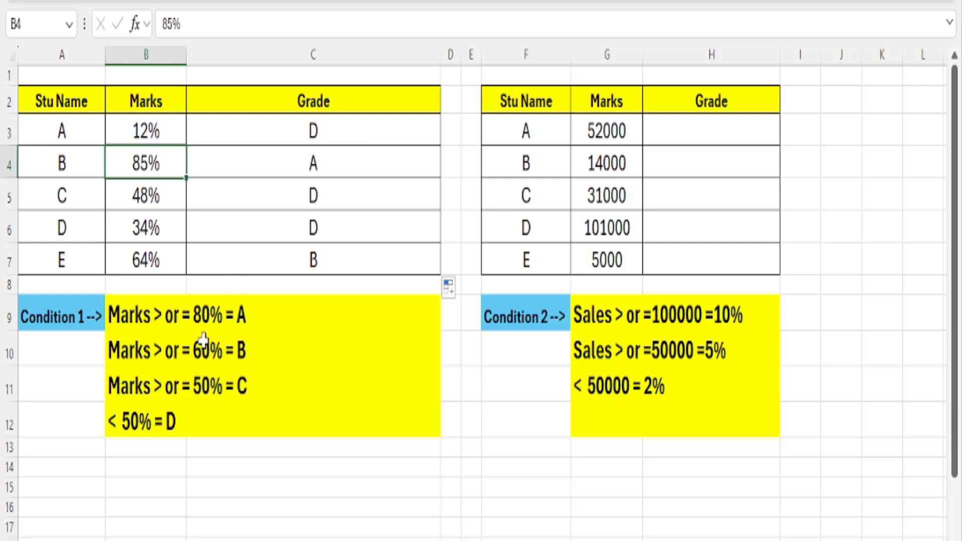
{"action": "left_click", "coordinate": [319, 160]}
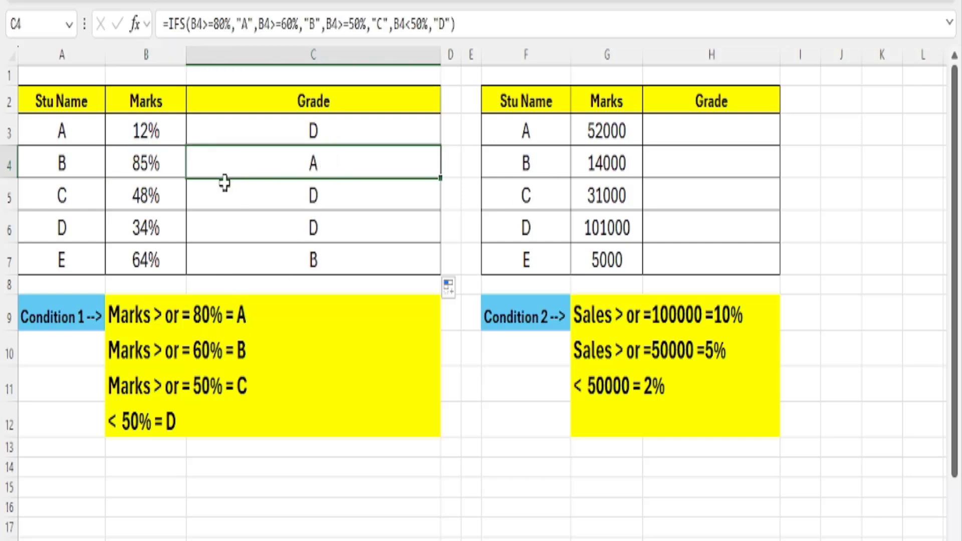
{"action": "left_click", "coordinate": [152, 196]}
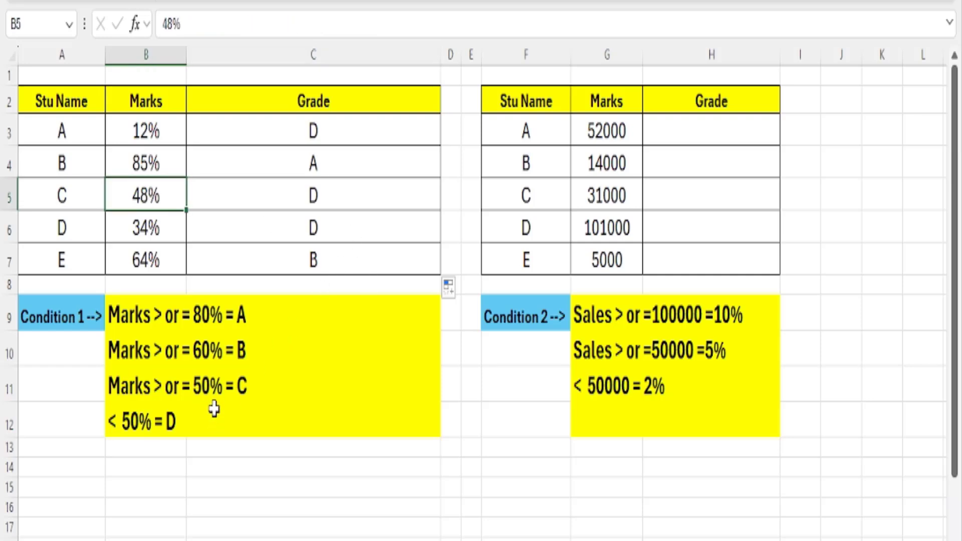
{"action": "left_click", "coordinate": [351, 194]}
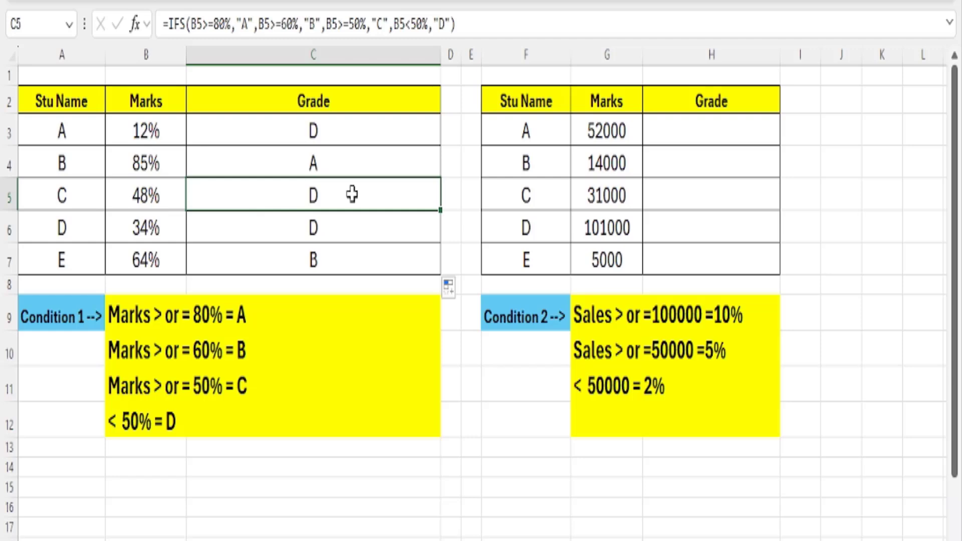
{"action": "left_click", "coordinate": [167, 229]}
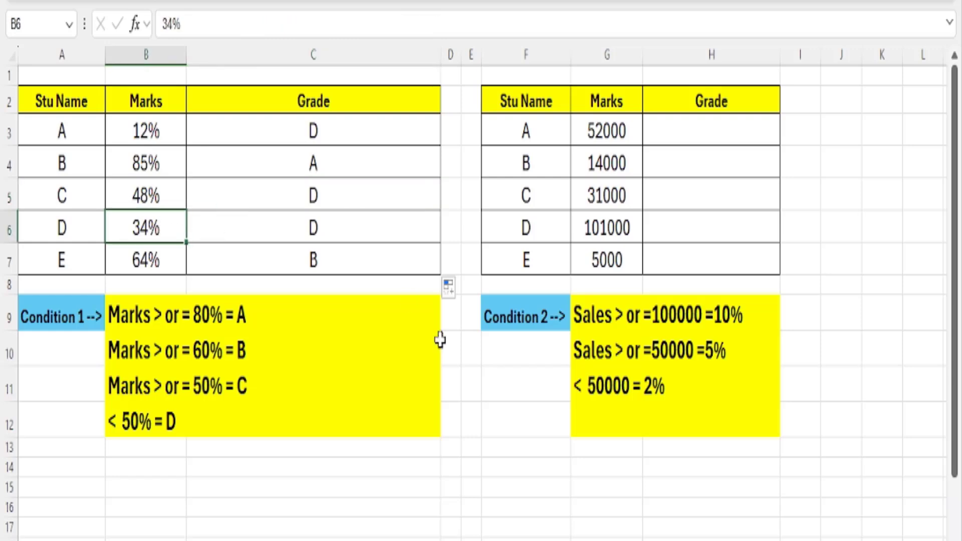
{"action": "left_click", "coordinate": [356, 225]}
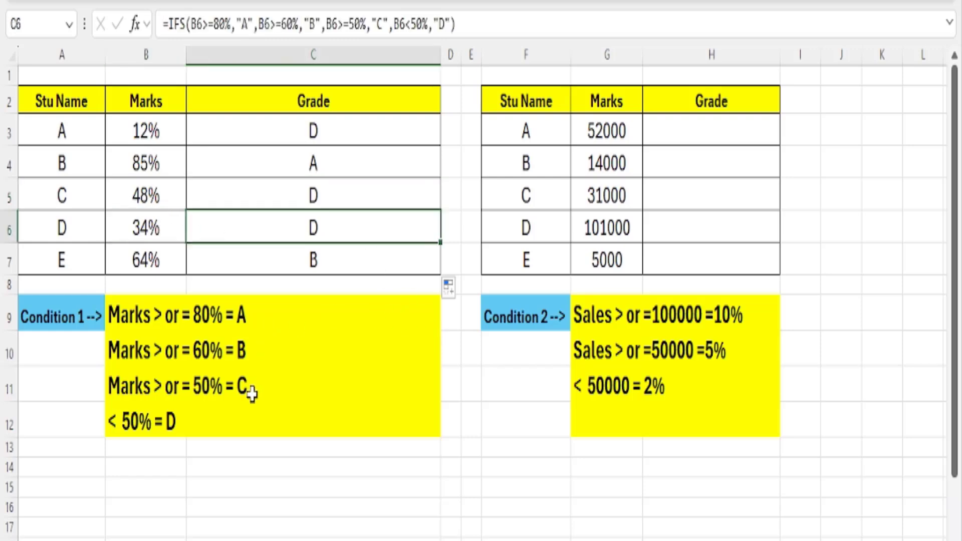
Set student D's mark in B6 to 54% and check the grade in C6 against the Condition 1 rules.
{"action": "left_click", "coordinate": [141, 230]}
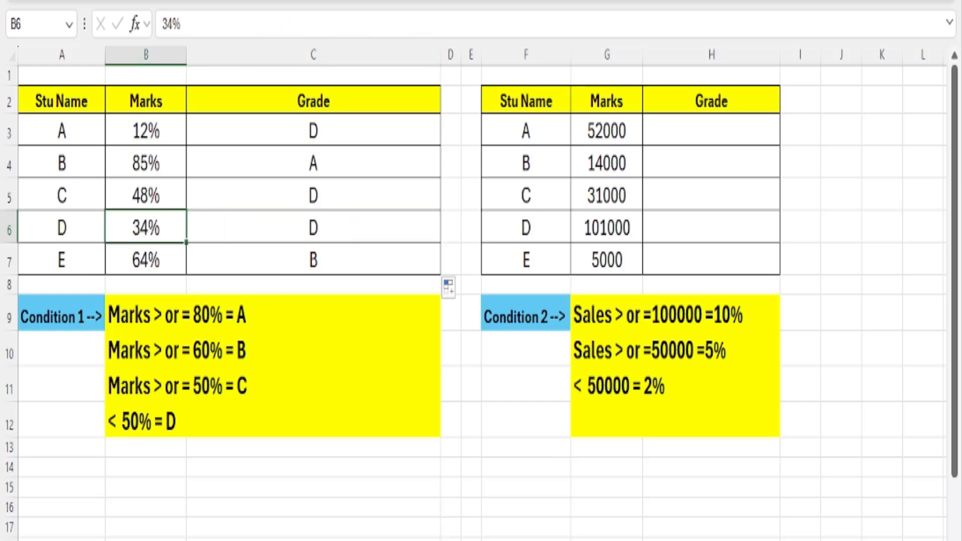
{"action": "type", "text": "54"}
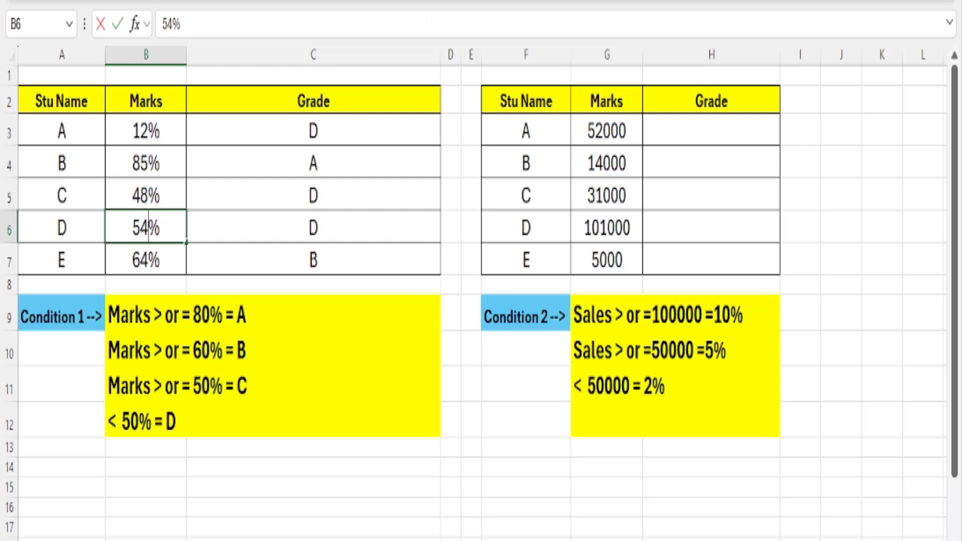
{"action": "key", "text": "Tab"}
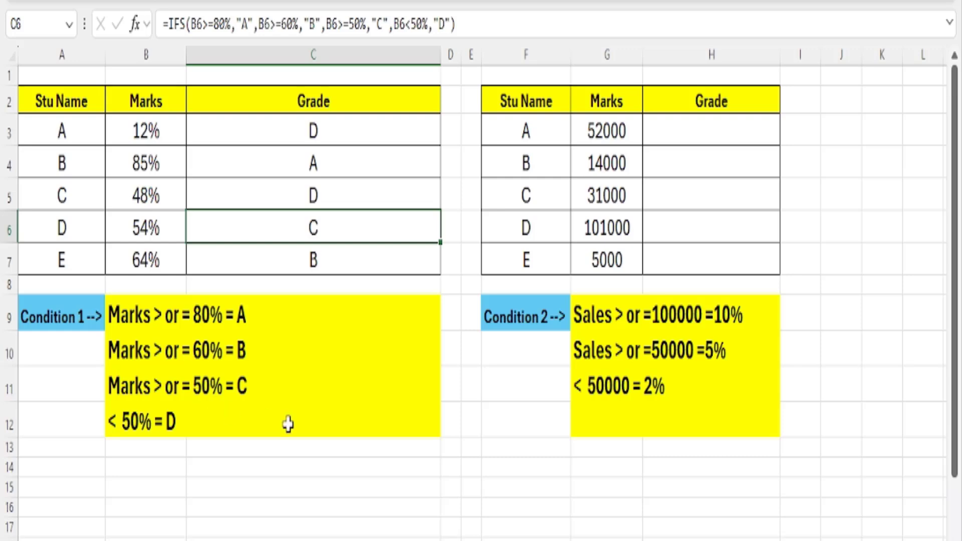
{"action": "left_click", "coordinate": [241, 381]}
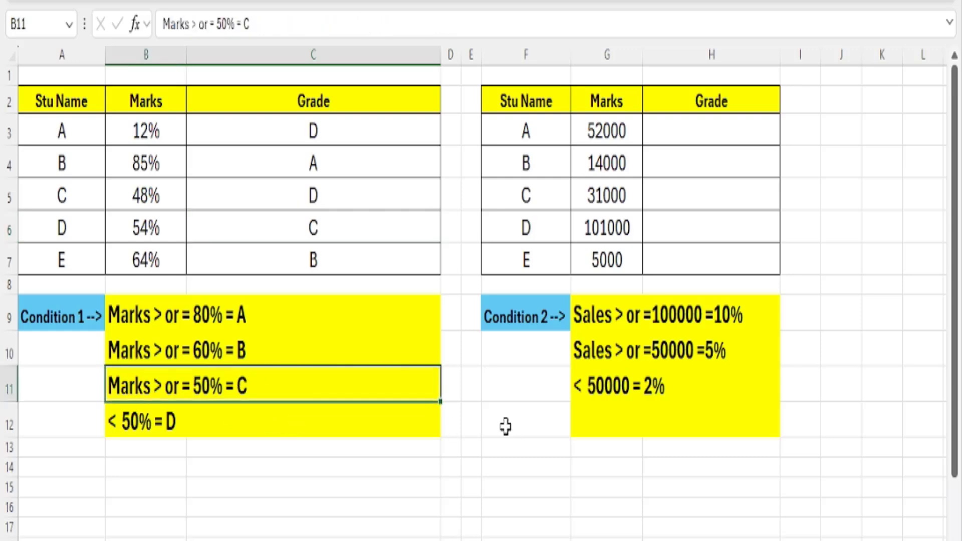
{"action": "left_click", "coordinate": [354, 230]}
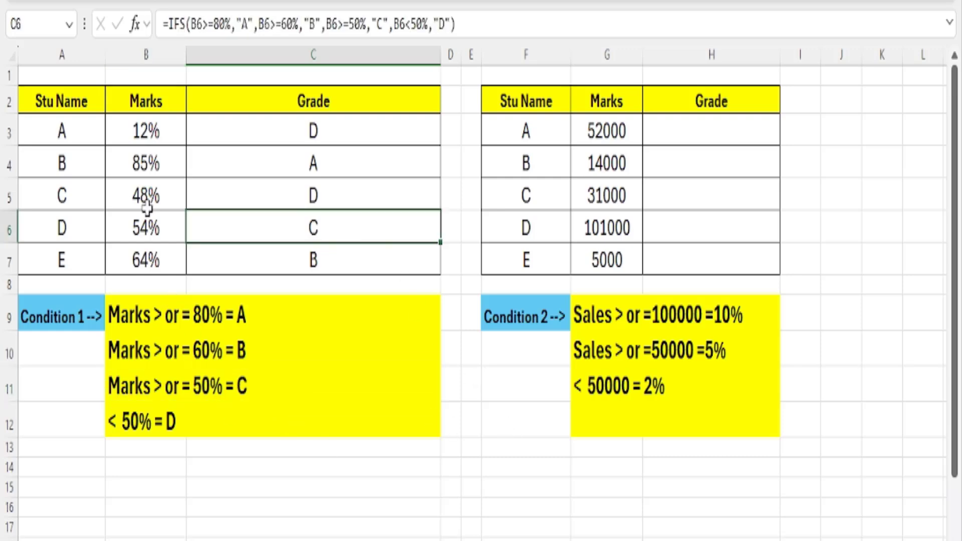
Set student B's mark in B4 to 79% and check the grade in C4.
{"action": "left_click", "coordinate": [143, 160]}
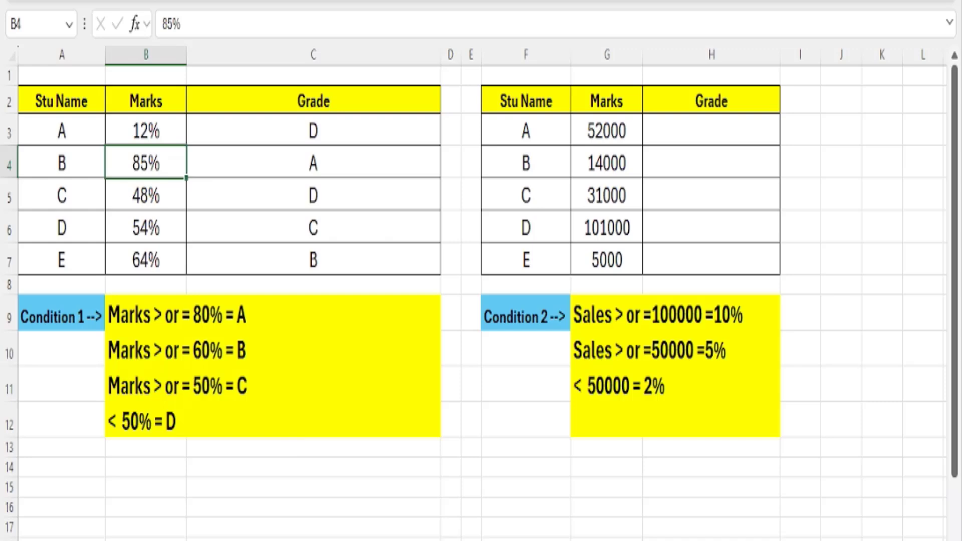
{"action": "type", "text": "79"}
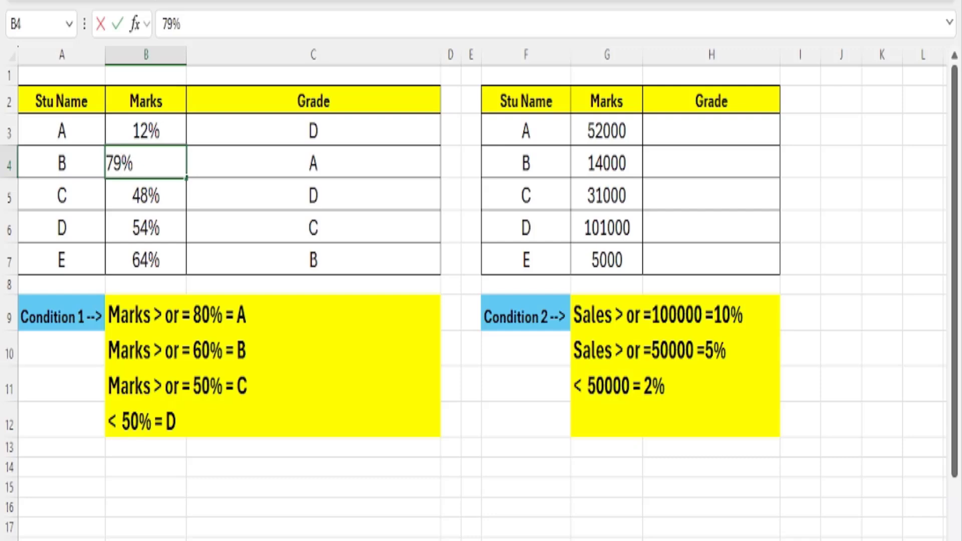
{"action": "key", "text": "Return"}
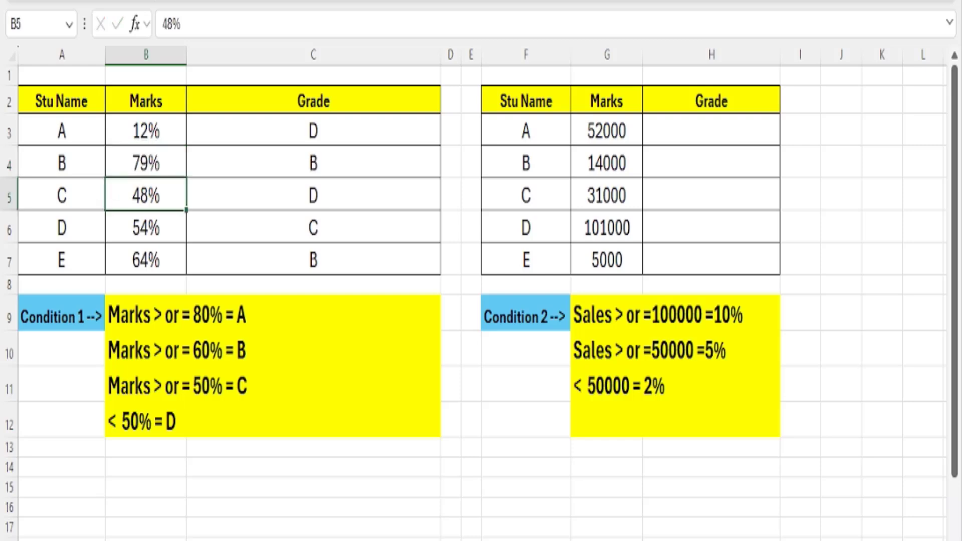
{"action": "left_click", "coordinate": [249, 165]}
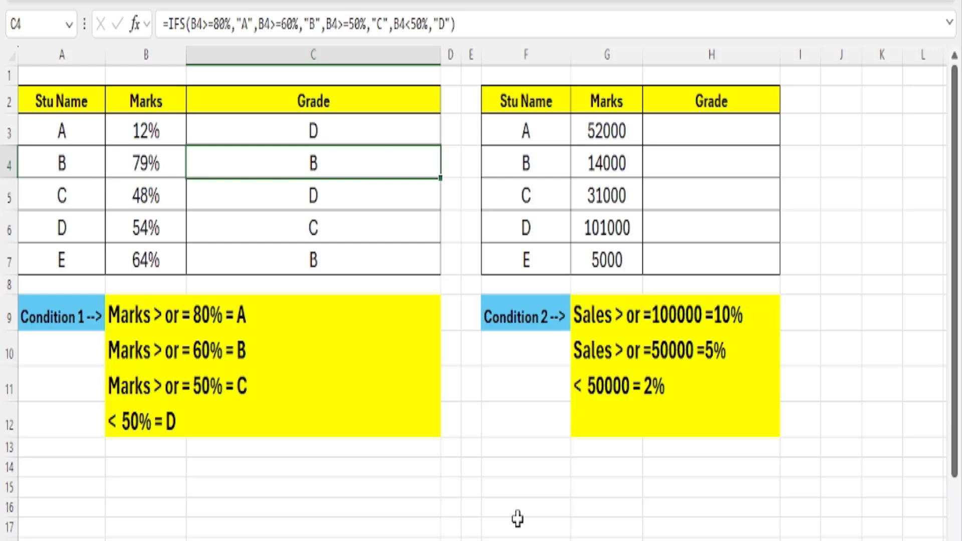
Narrow the student Grade column C and auto-fit column G to its Sales Amount header.
{"action": "left_click_drag", "start_coordinate": [440, 47], "coordinate": [332, 53]}
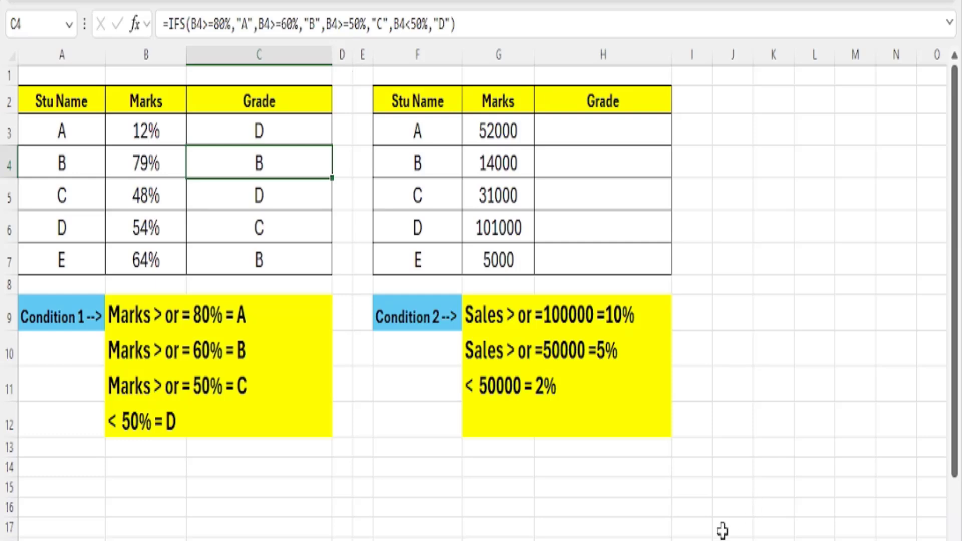
{"action": "left_click_drag", "start_coordinate": [687, 540], "coordinate": [693, 540]}
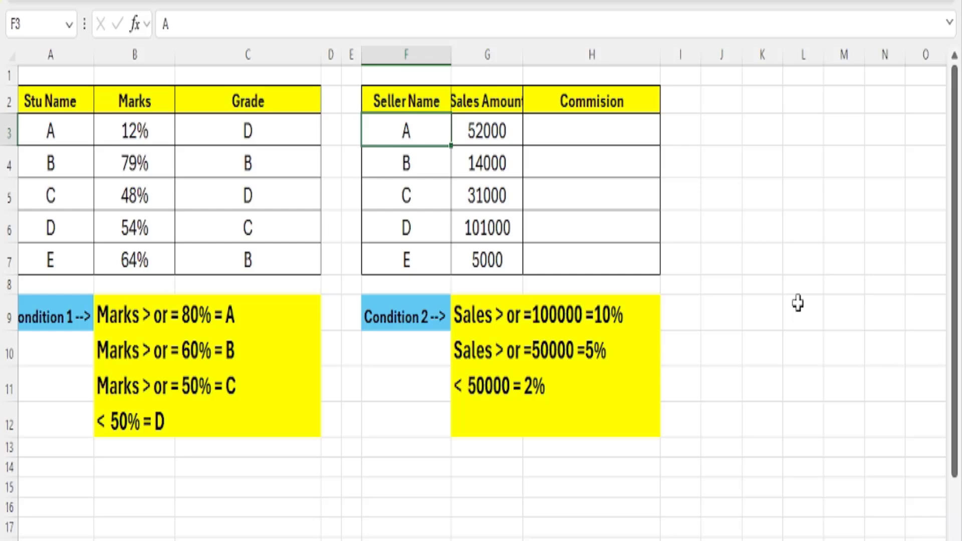
{"action": "left_click", "coordinate": [432, 95]}
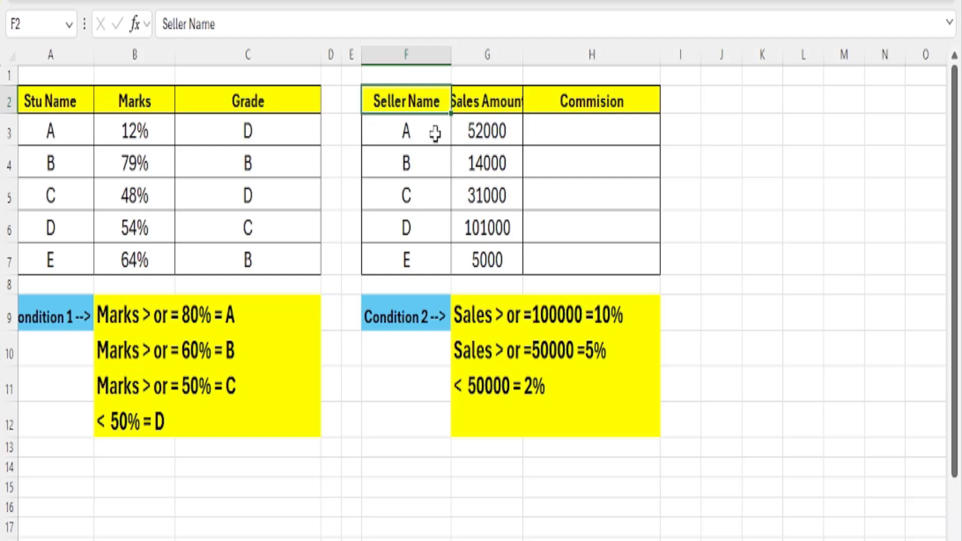
{"action": "left_click_drag", "start_coordinate": [435, 134], "coordinate": [436, 264]}
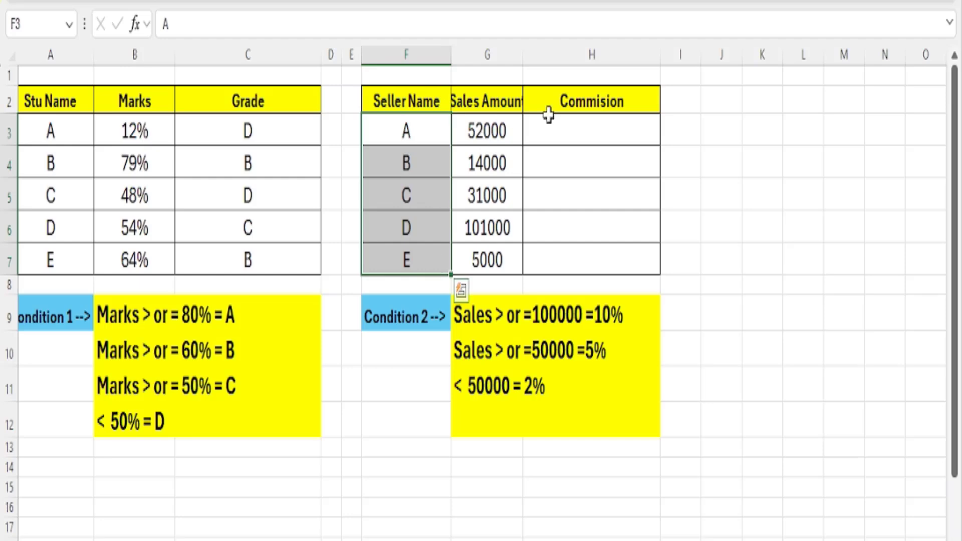
{"action": "double_click", "coordinate": [522, 55]}
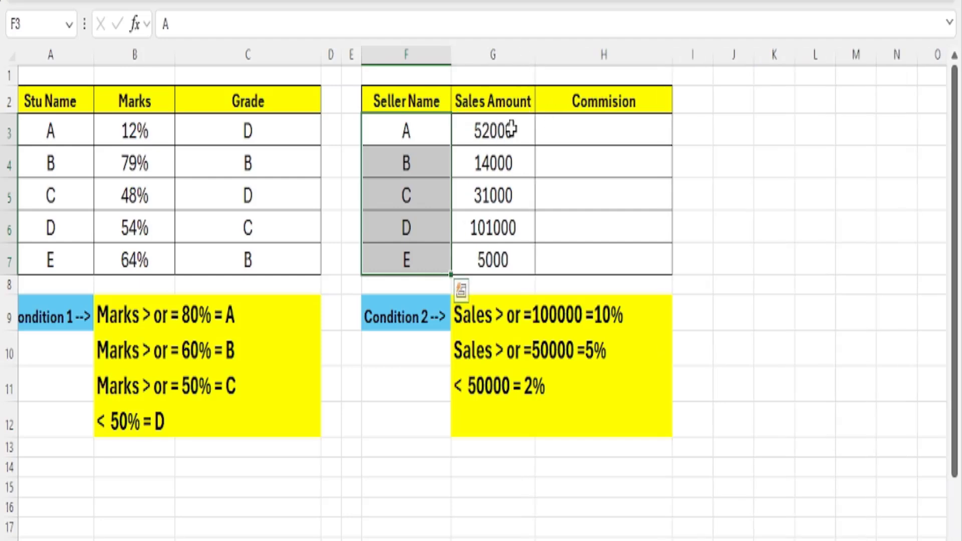
Examine the sellers' sales amounts in G3:G7, the commission column and the Condition 2 commission rates in G9:G11.
{"action": "left_click_drag", "start_coordinate": [510, 130], "coordinate": [517, 257]}
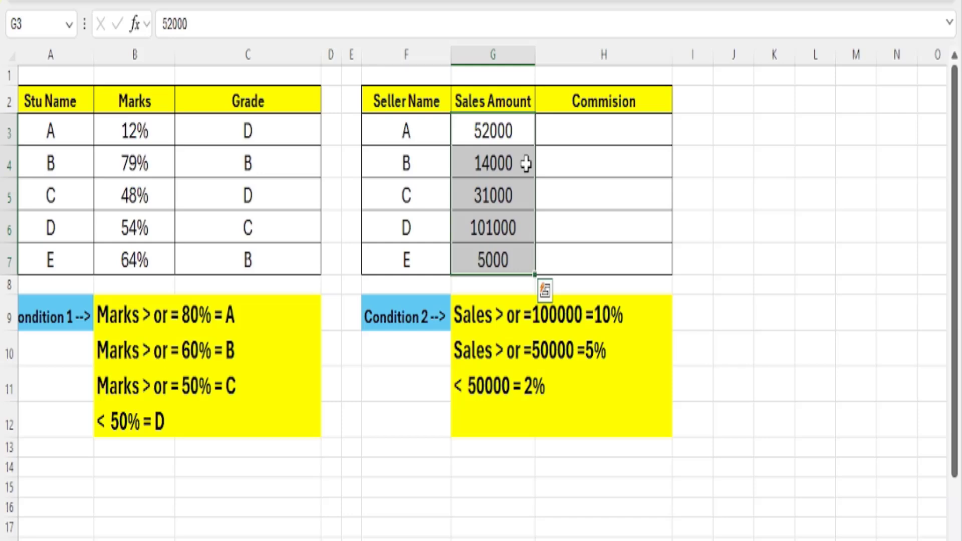
{"action": "left_click", "coordinate": [581, 132]}
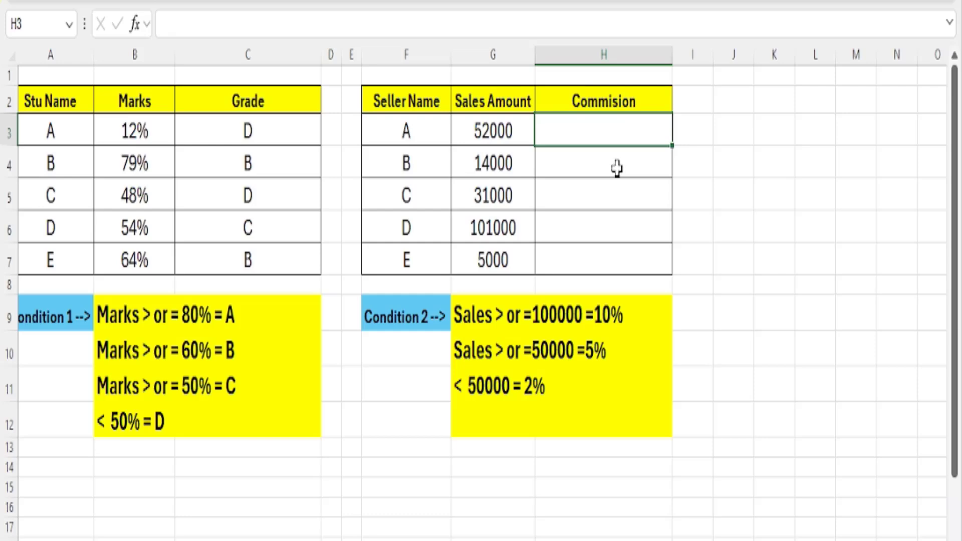
{"action": "left_click", "coordinate": [380, 315]}
{"action": "left_click", "coordinate": [485, 318]}
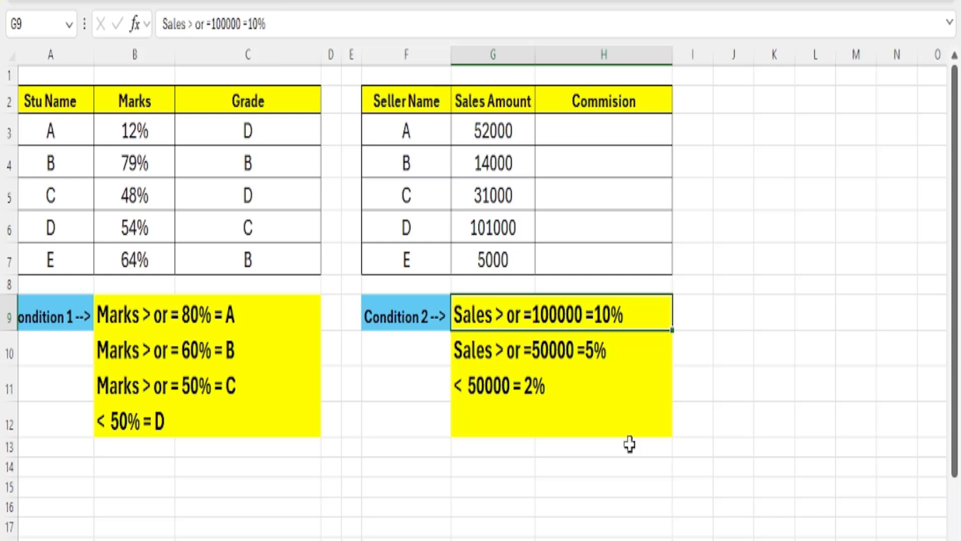
{"action": "left_click", "coordinate": [598, 125]}
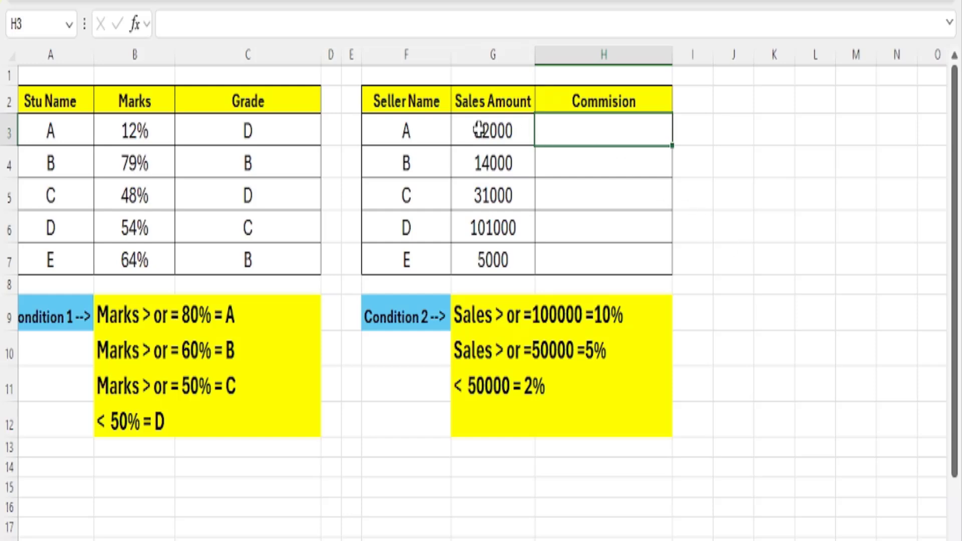
{"action": "left_click_drag", "start_coordinate": [479, 130], "coordinate": [477, 269]}
{"action": "left_click", "coordinate": [589, 138]}
{"action": "left_click", "coordinate": [405, 163]}
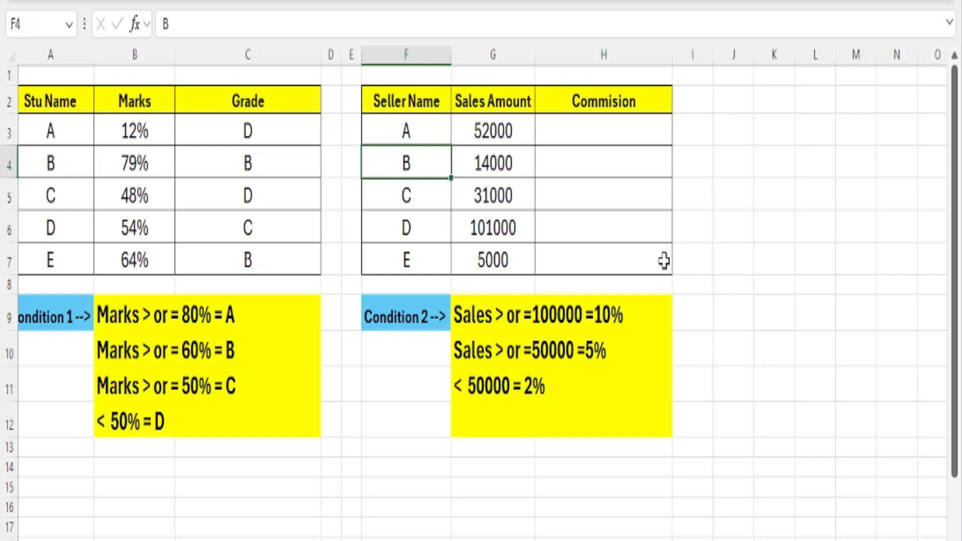
{"action": "left_click", "coordinate": [516, 169]}
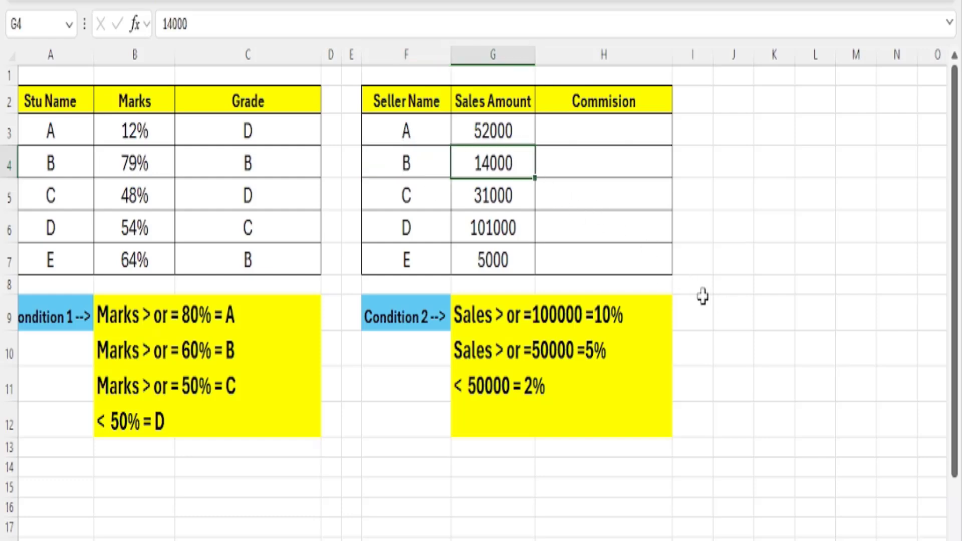
{"action": "left_click", "coordinate": [496, 205]}
{"action": "left_click", "coordinate": [408, 229]}
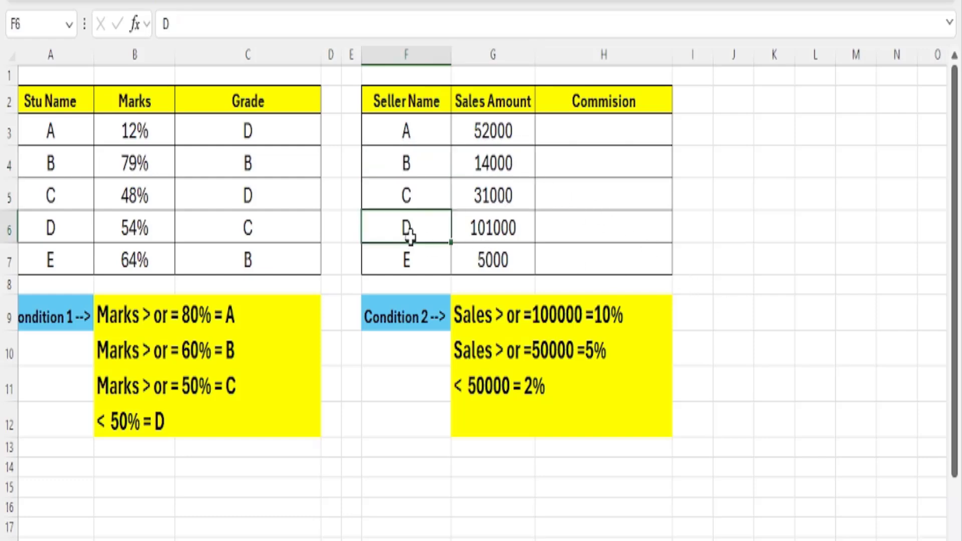
{"action": "left_click", "coordinate": [503, 229]}
{"action": "left_click", "coordinate": [417, 265]}
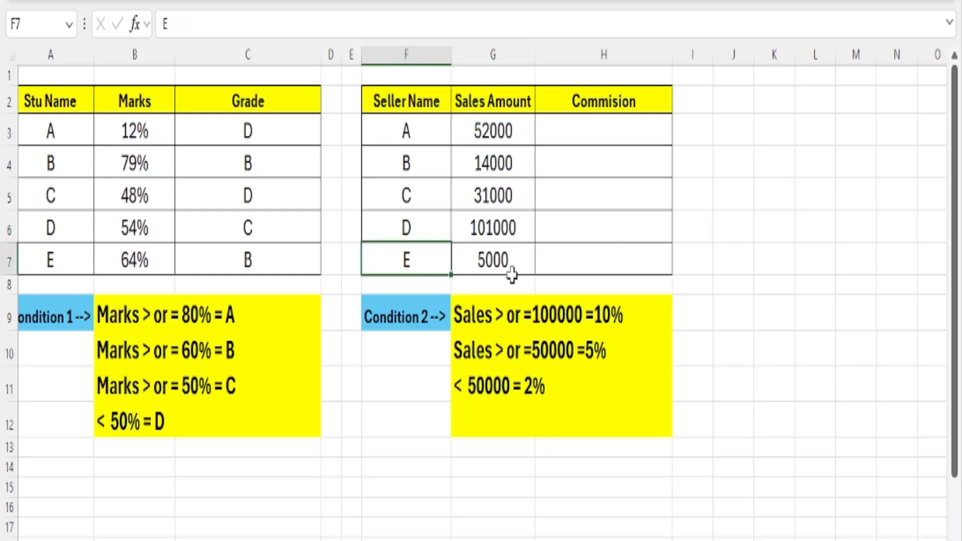
{"action": "left_click", "coordinate": [509, 262]}
{"action": "left_click", "coordinate": [499, 315]}
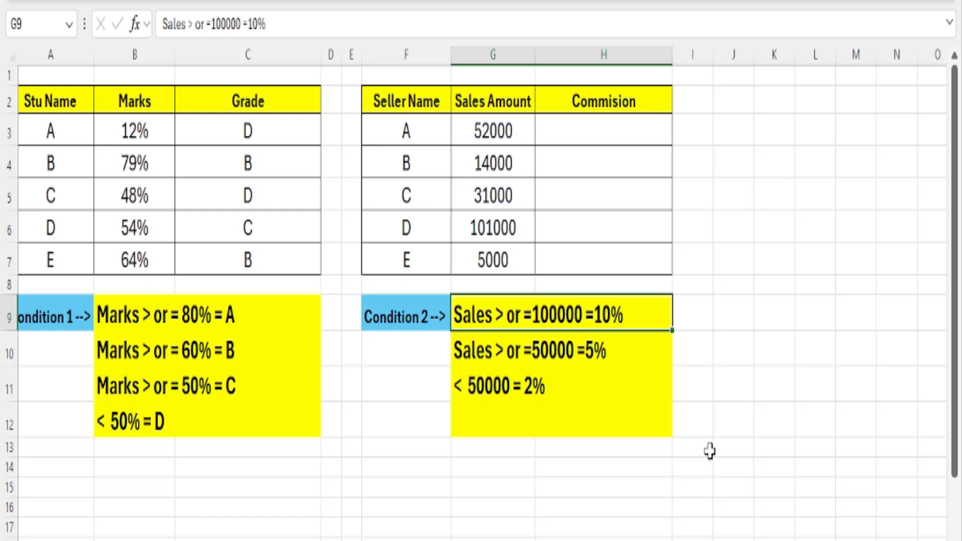
{"action": "left_click", "coordinate": [516, 361]}
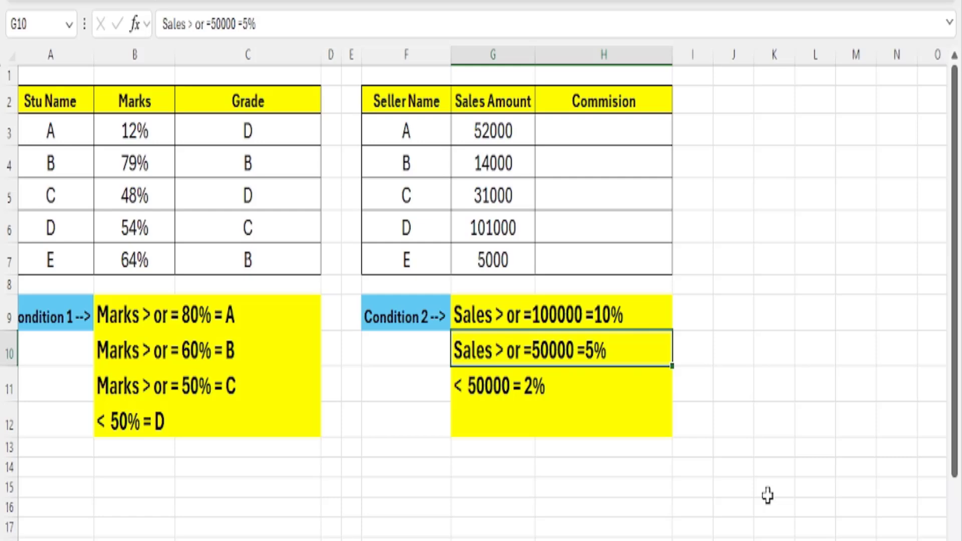
{"action": "left_click", "coordinate": [515, 395]}
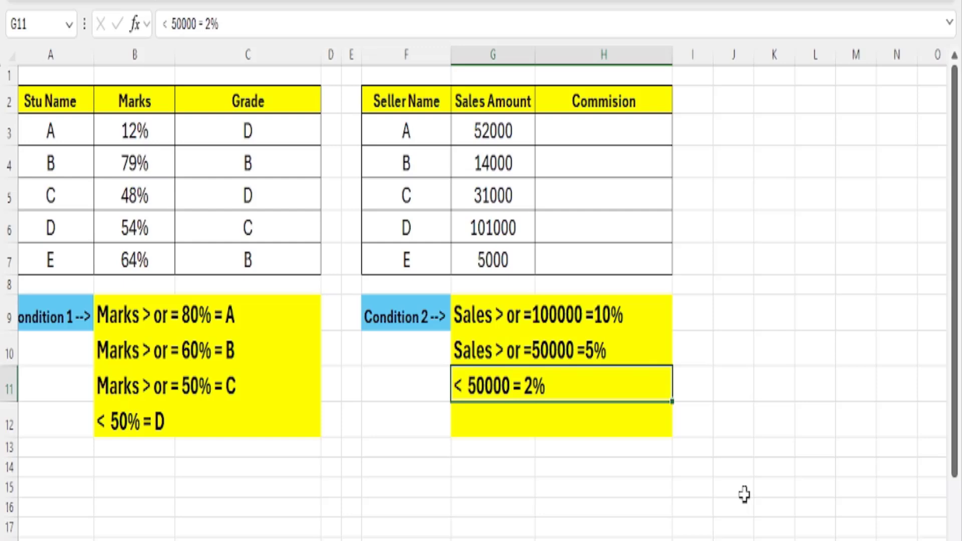
Start an IFS formula in H3 with a first condition that returns 10% when G3>=100000.
{"action": "left_click", "coordinate": [605, 132]}
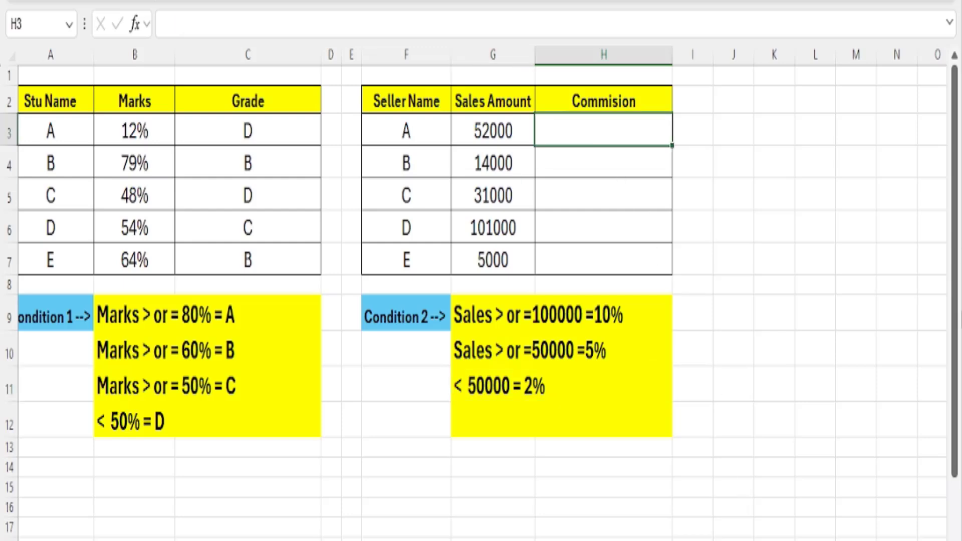
{"action": "type", "text": "=IFS"}
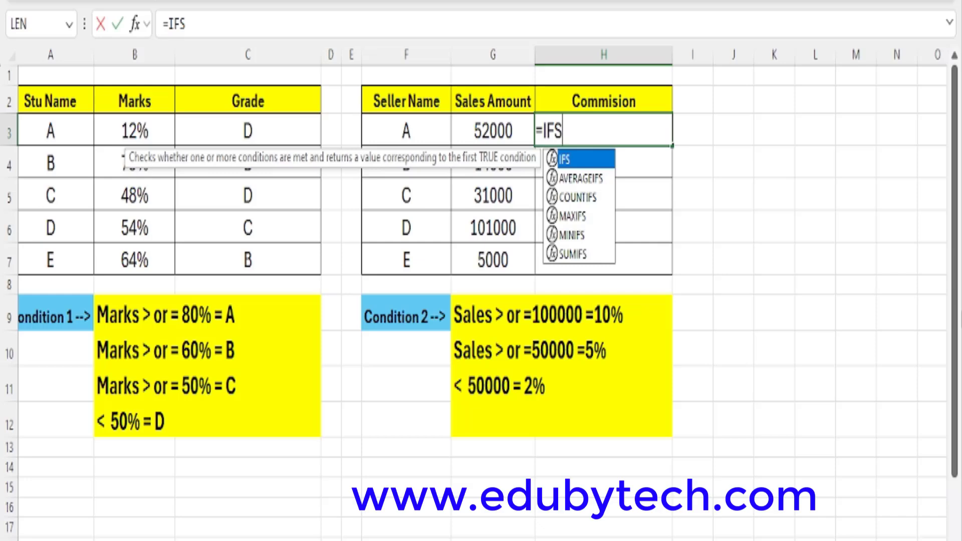
{"action": "type", "text": "("}
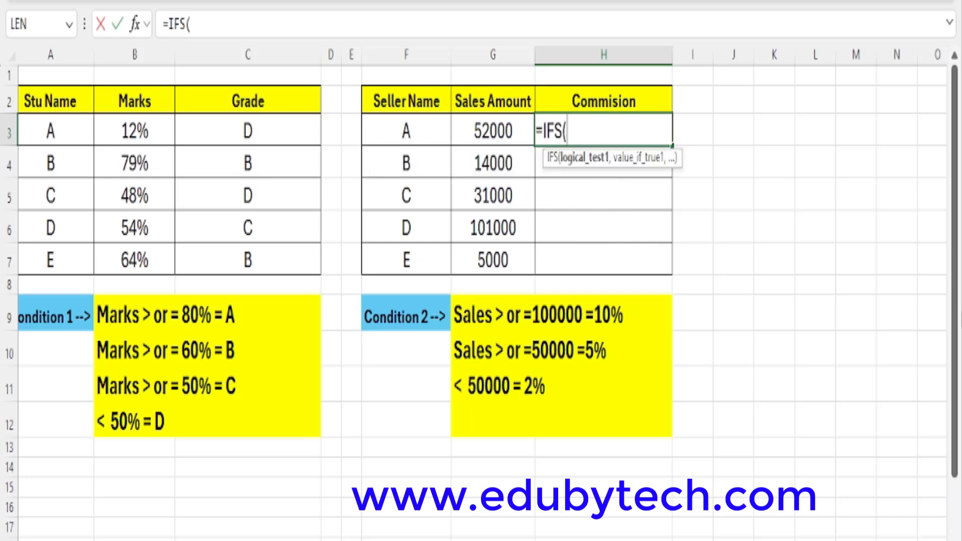
{"action": "left_click", "coordinate": [482, 121]}
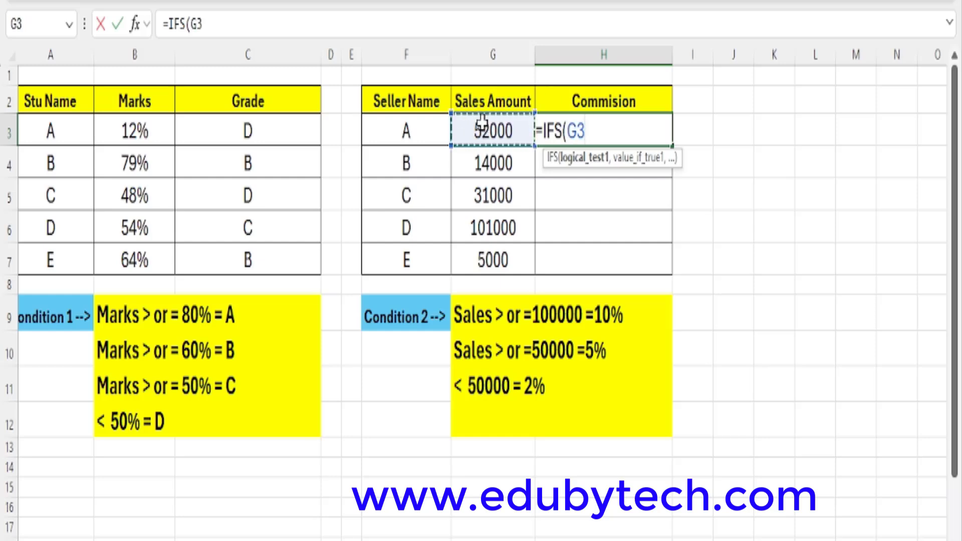
{"action": "type", "text": ">="}
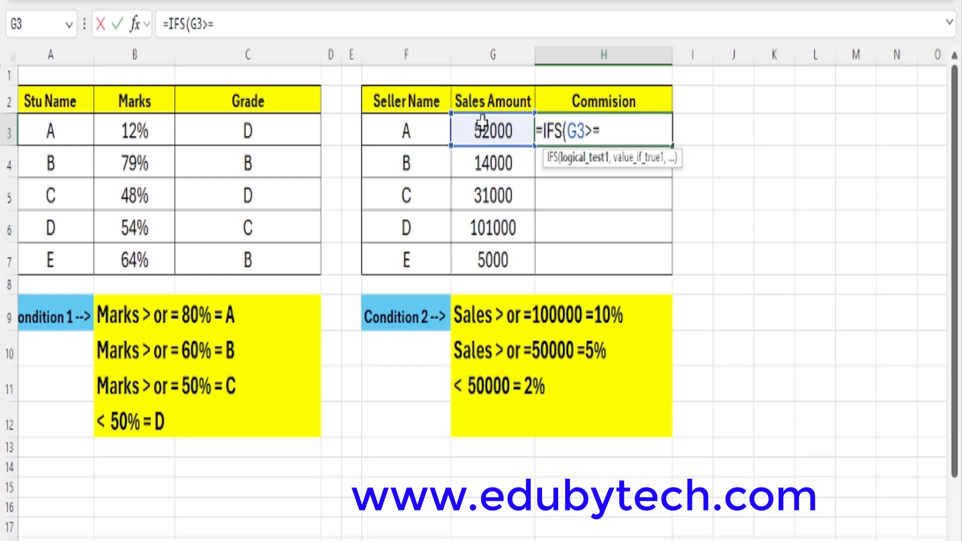
{"action": "type", "text": "100"}
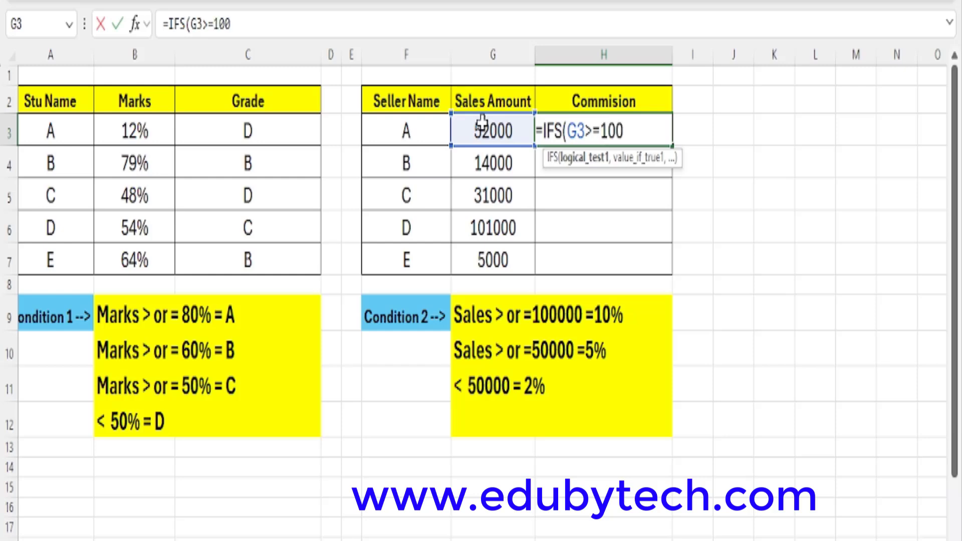
{"action": "type", "text": "000"}
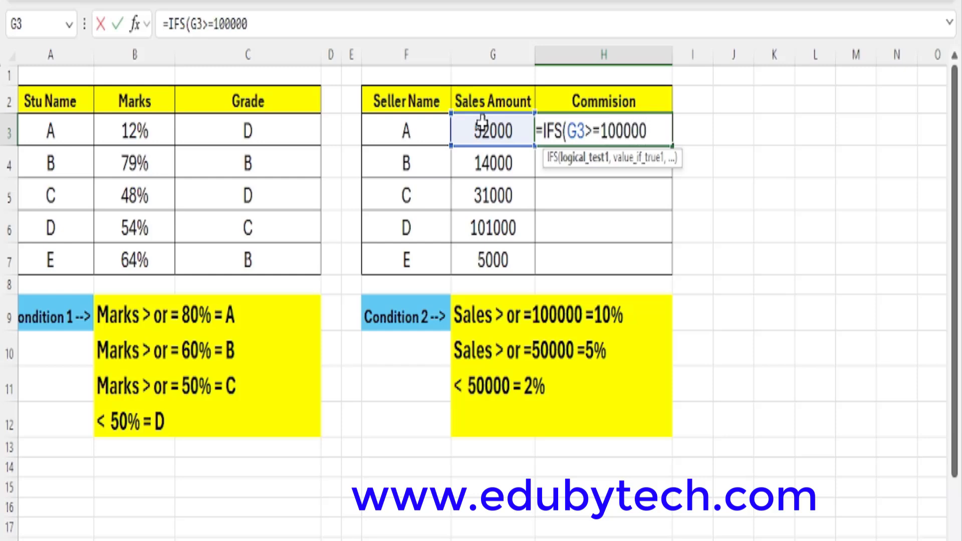
{"action": "type", "text": ","}
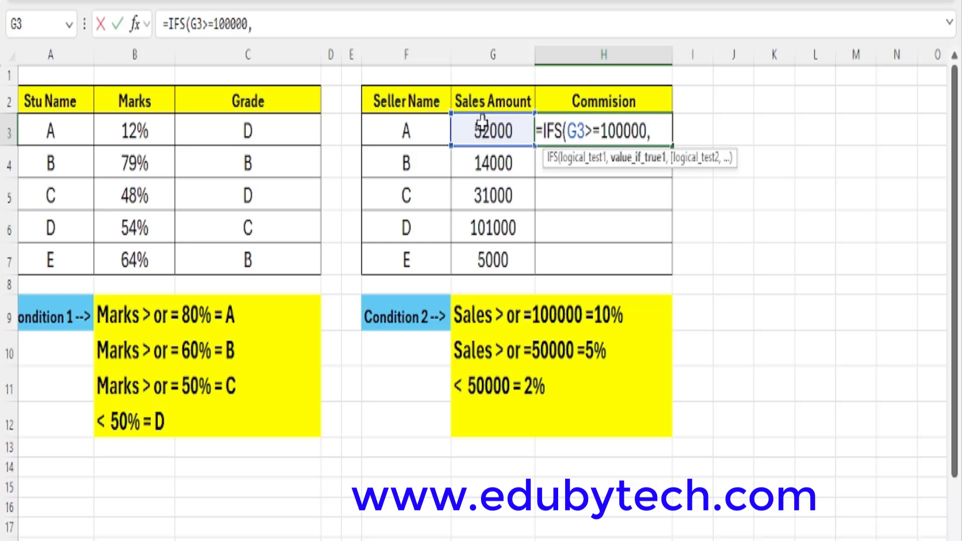
{"action": "type", "text": "10%"}
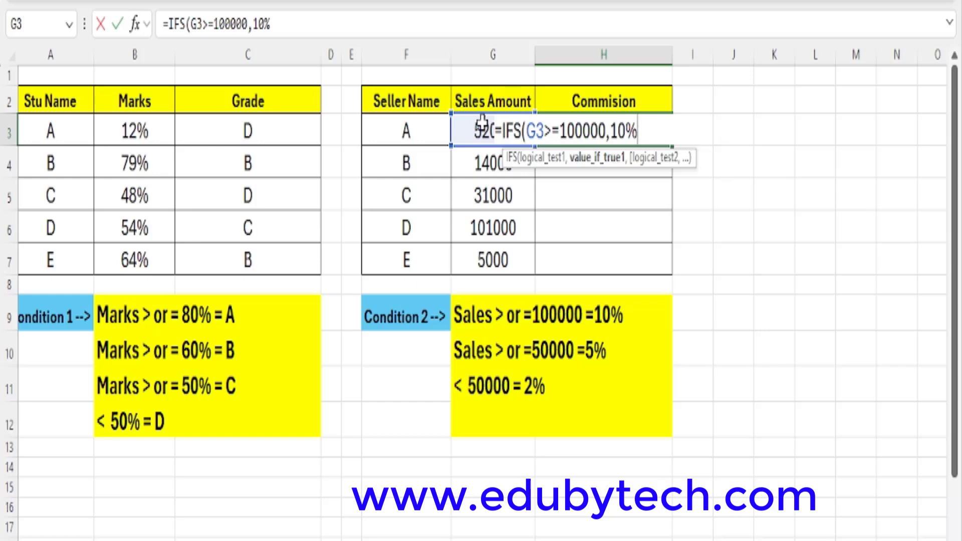
{"action": "type", "text": ","}
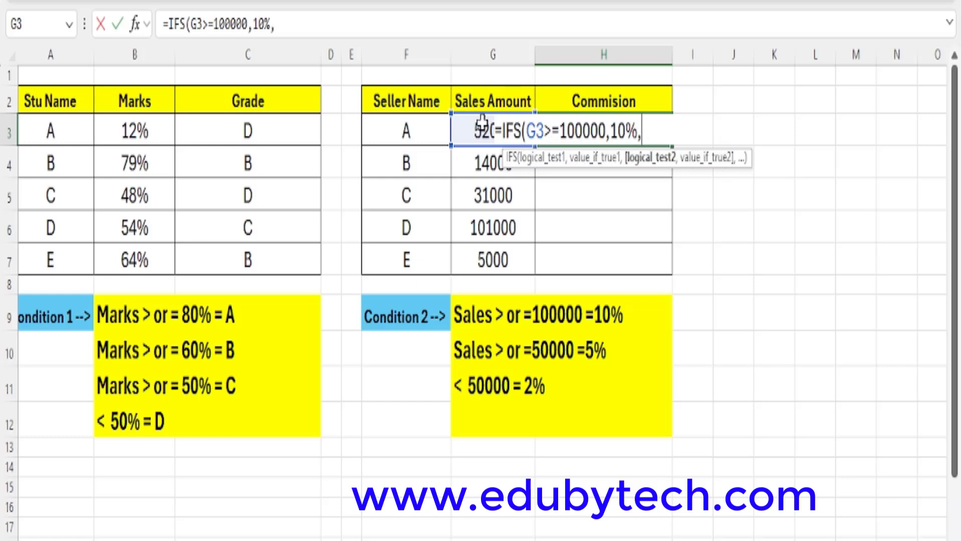
Add a second condition to the H3 IFS formula that returns 5% when G3>=50000.
{"action": "left_click", "coordinate": [482, 122]}
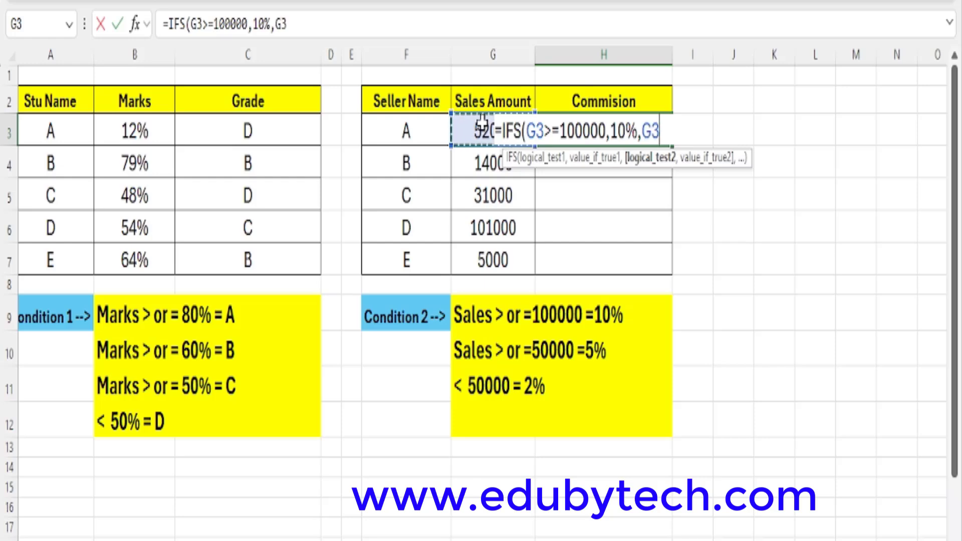
{"action": "type", "text": ">="}
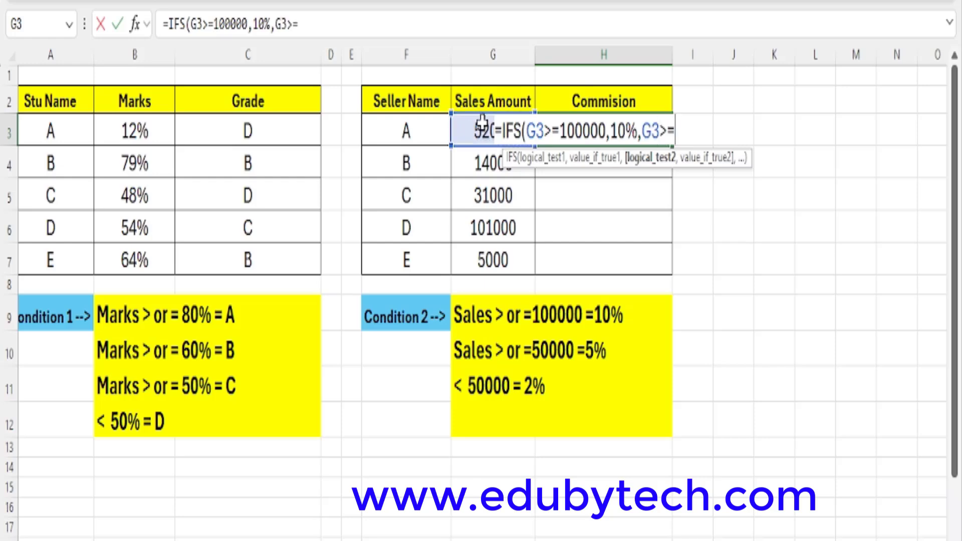
{"action": "type", "text": "50000,"}
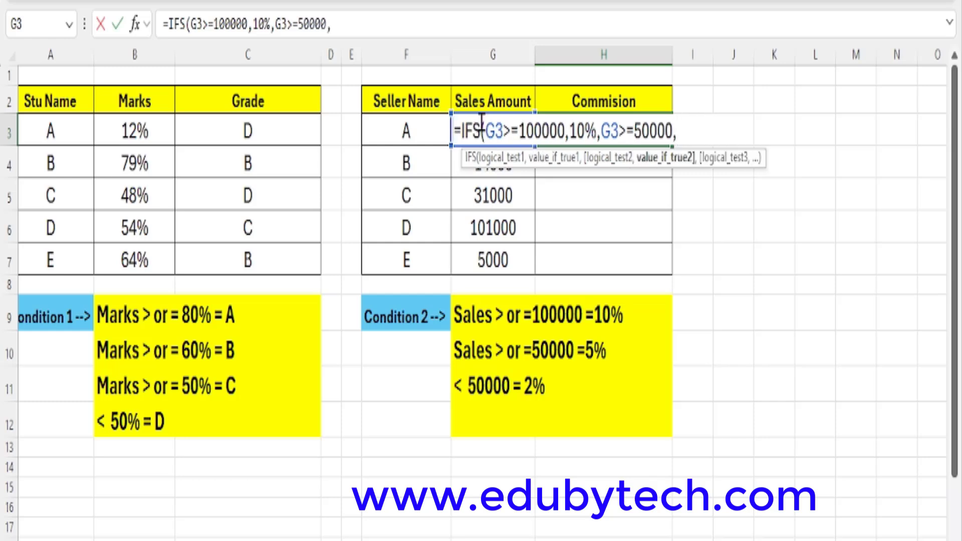
{"action": "type", "text": "5%,"}
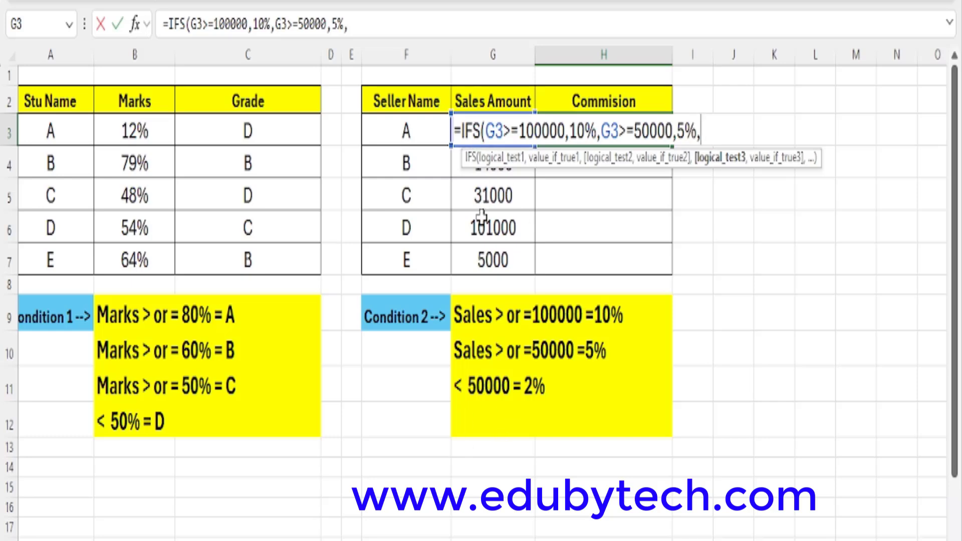
Complete the H3 IFS formula with a third condition that returns 2% when G3<50000.
{"action": "type", "text": "G3"}
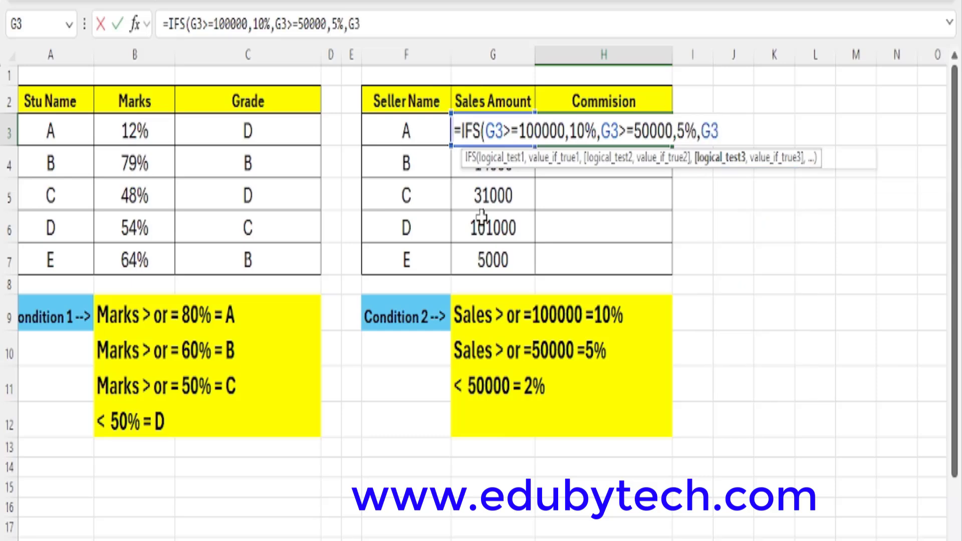
{"action": "type", "text": ","}
{"action": "key", "text": "BackSpace"}
{"action": "type", "text": ">"}
{"action": "key", "text": "BackSpace"}
{"action": "type", "text": "<50000"}
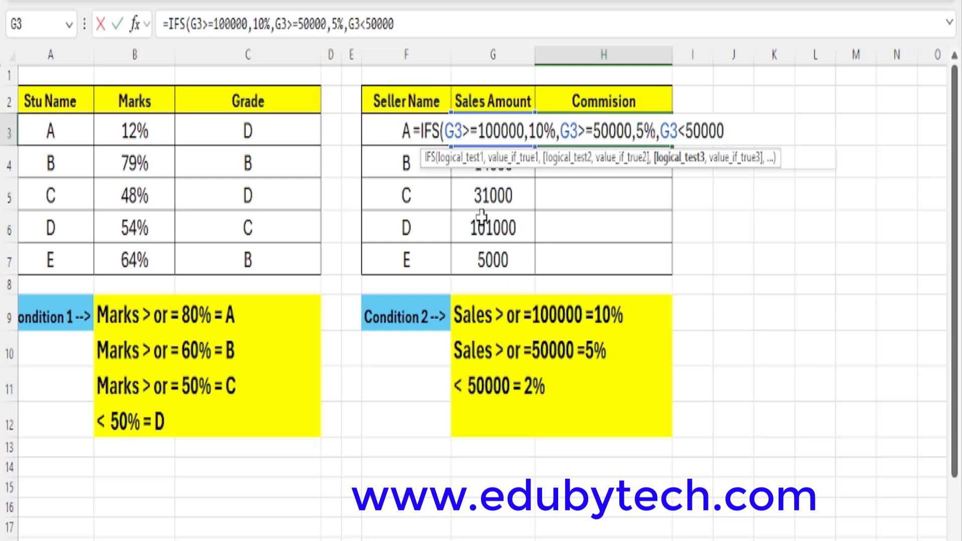
{"action": "type", "text": ","}
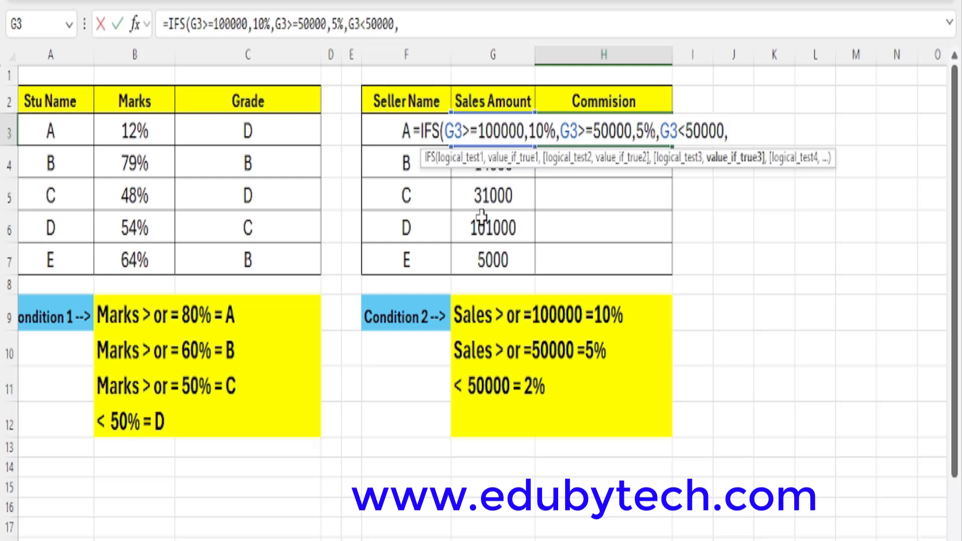
{"action": "type", "text": "2"}
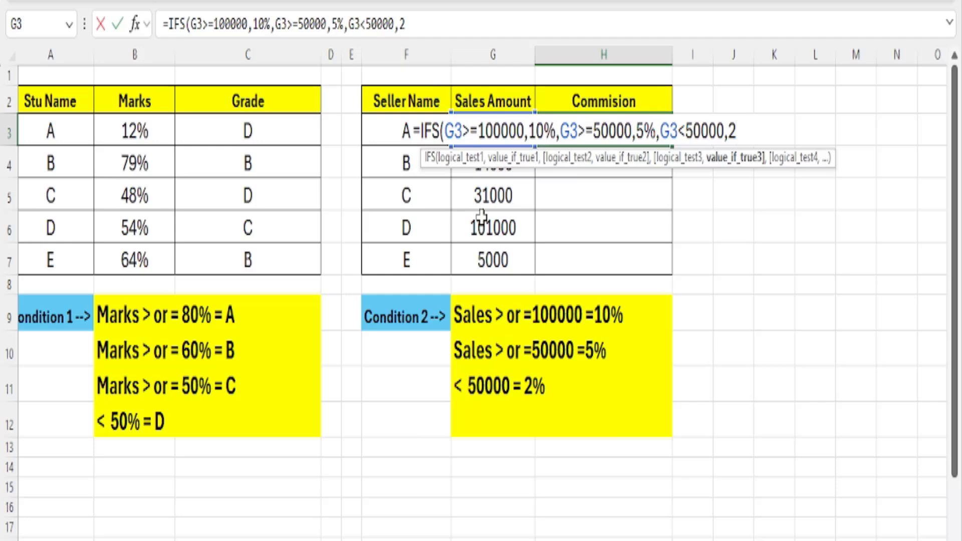
{"action": "type", "text": "%"}
{"action": "type", "text": ")"}
{"action": "key", "text": "Return"}
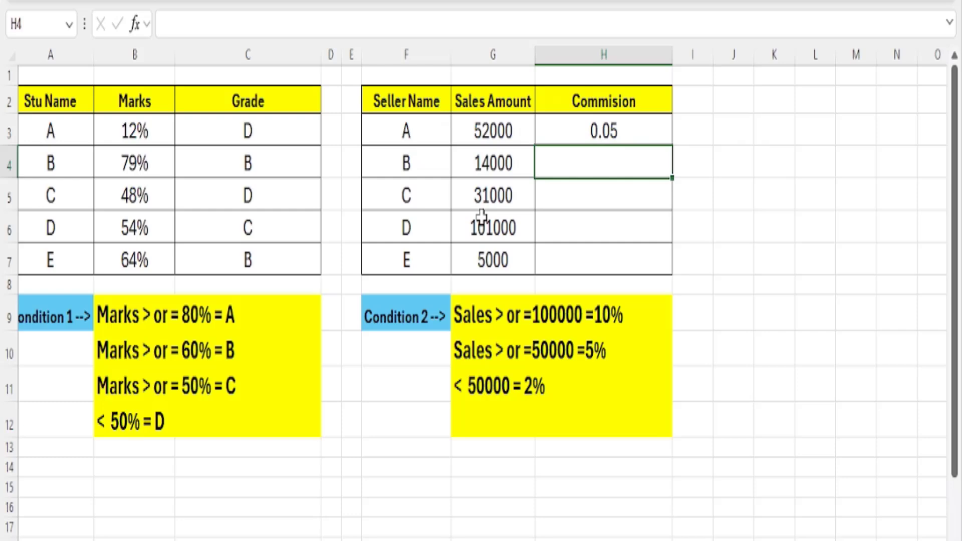
Fill the commission formula from H3 down to H7 and format the results as percentages.
{"action": "left_click", "coordinate": [569, 132]}
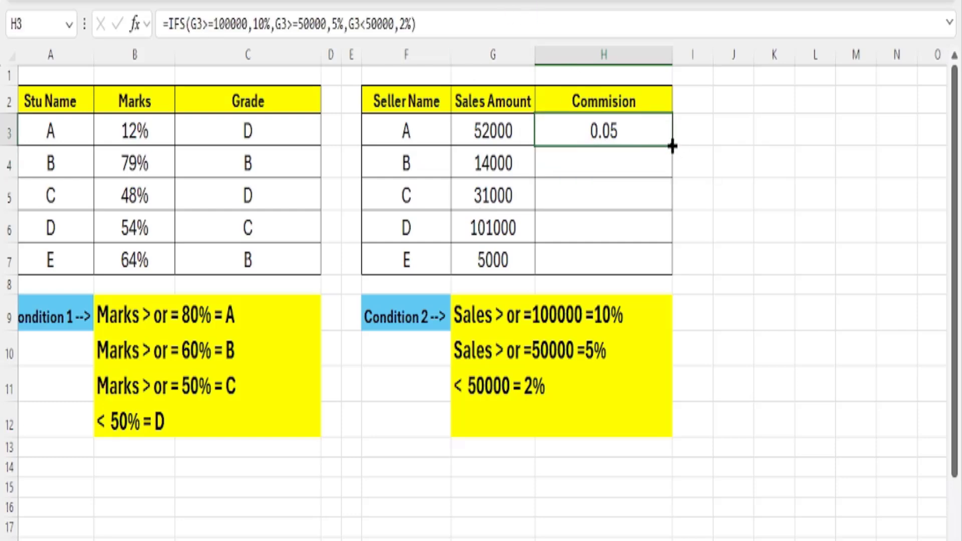
{"action": "left_click_drag", "start_coordinate": [672, 146], "coordinate": [672, 273]}
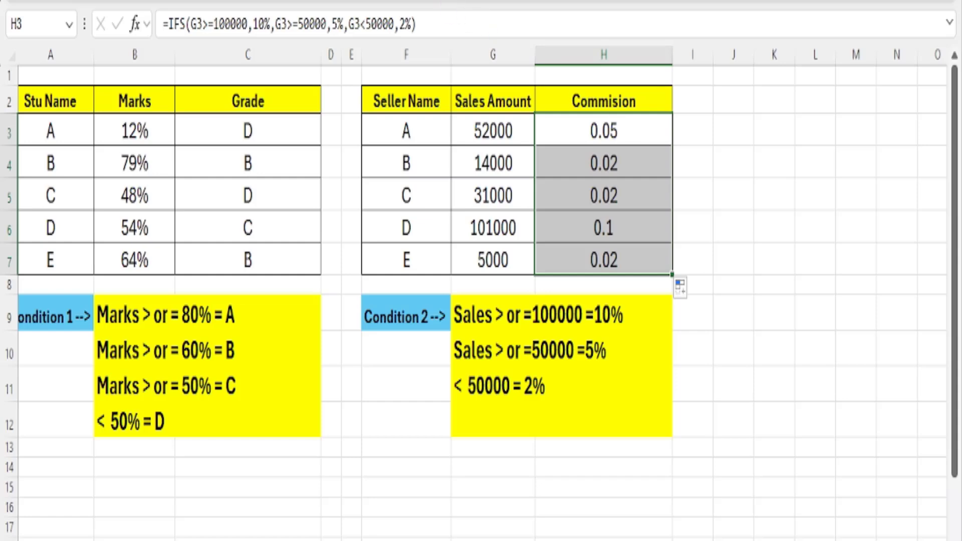
{"action": "key", "text": "ctrl+shift+5"}
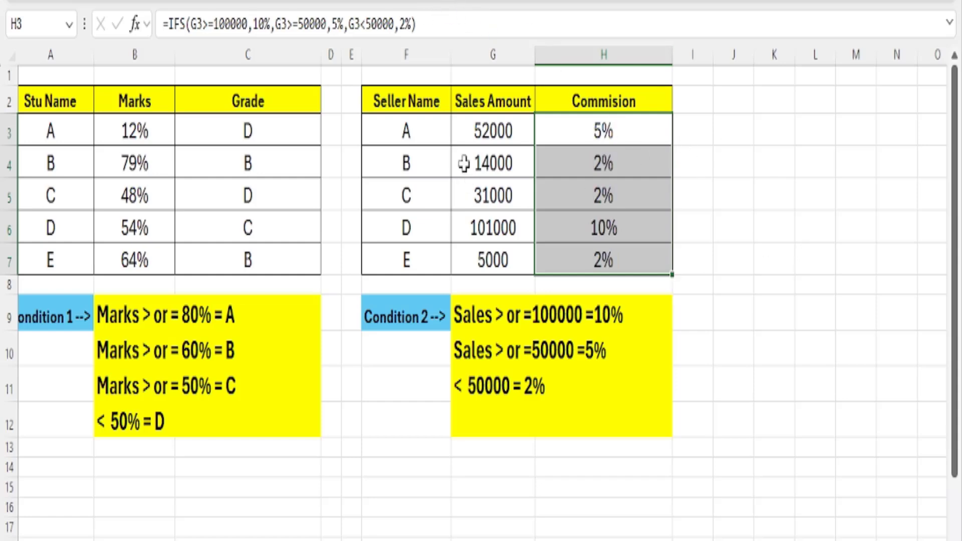
Check each seller's commission in H3:H7 against the sales amount in column G and the Condition 2 rules in G9:G11.
{"action": "left_click", "coordinate": [463, 134]}
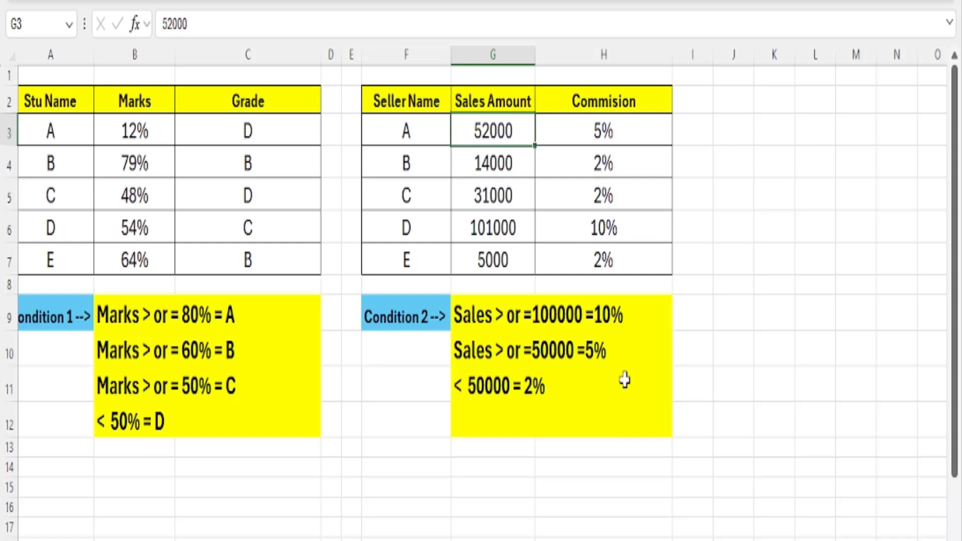
{"action": "left_click", "coordinate": [484, 349]}
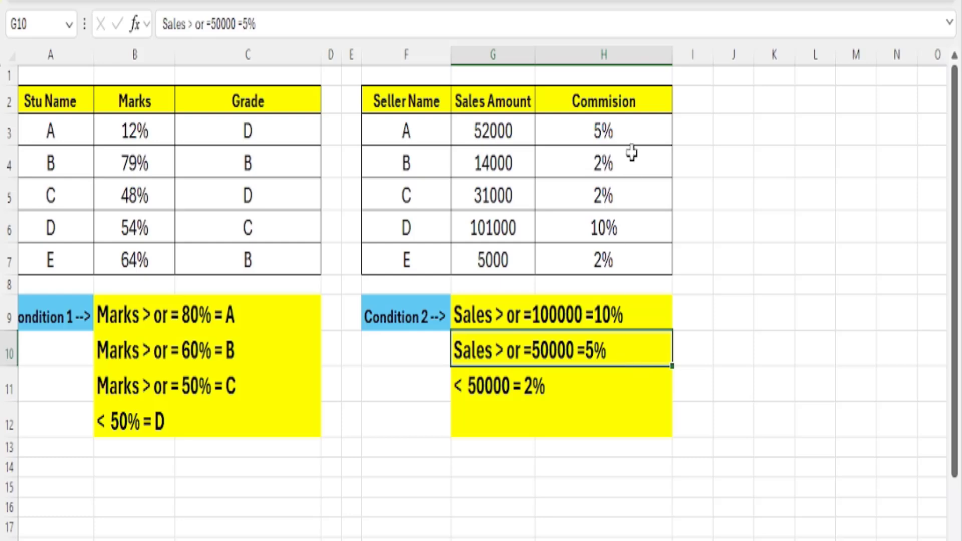
{"action": "left_click", "coordinate": [629, 135]}
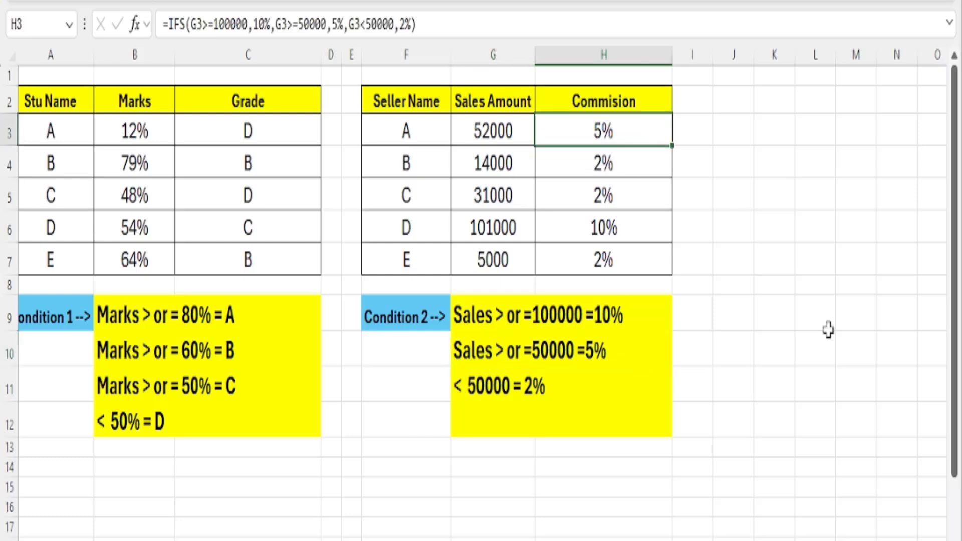
{"action": "left_click", "coordinate": [464, 167]}
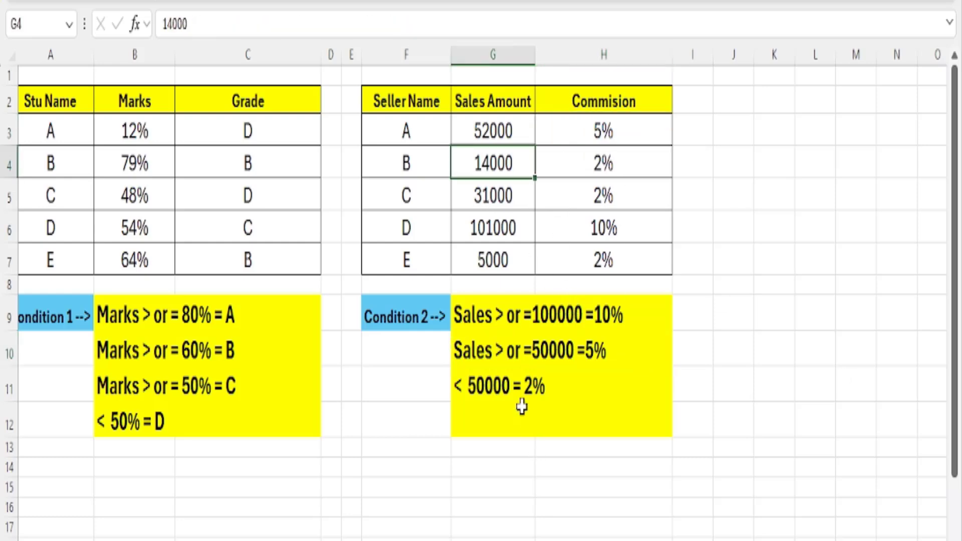
{"action": "left_click", "coordinate": [511, 373]}
{"action": "left_click", "coordinate": [647, 166]}
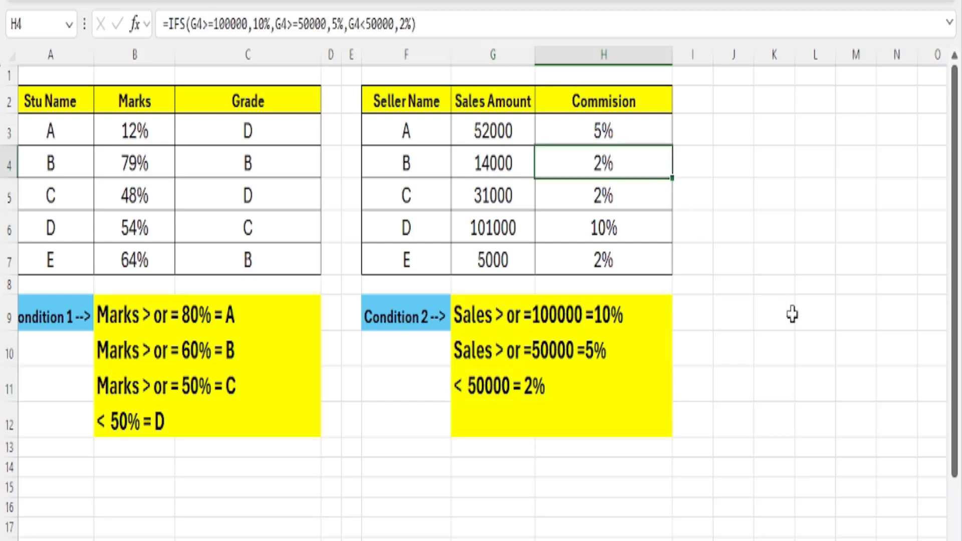
{"action": "left_click", "coordinate": [504, 195]}
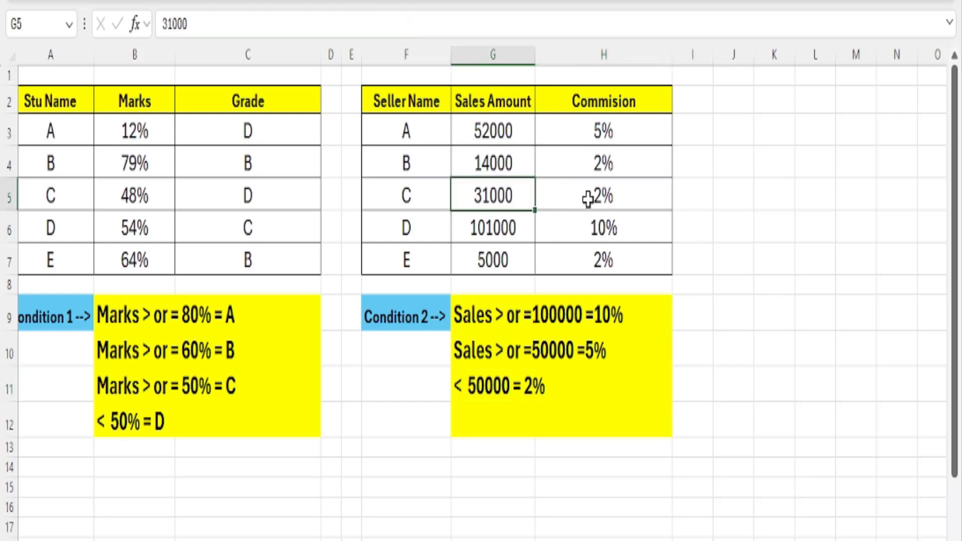
{"action": "left_click", "coordinate": [629, 195]}
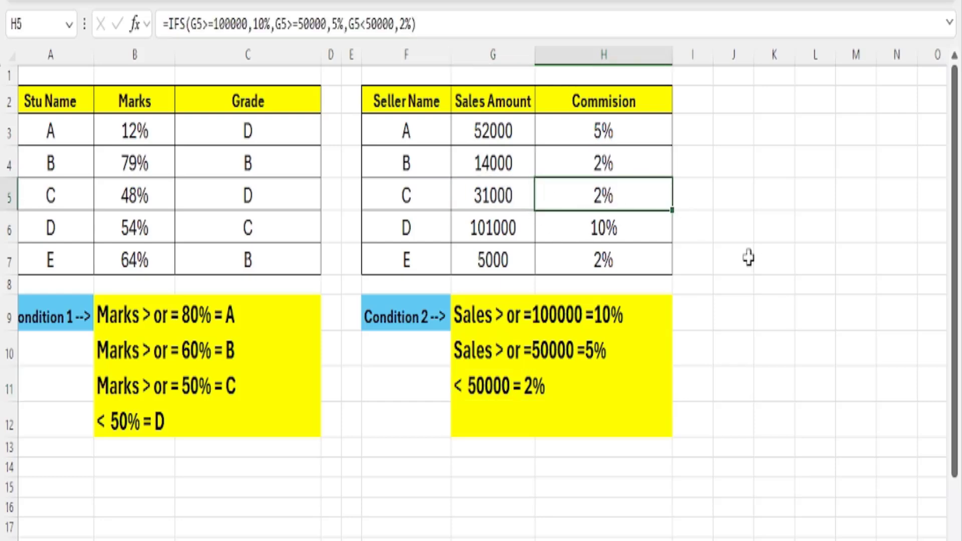
{"action": "left_click", "coordinate": [506, 225]}
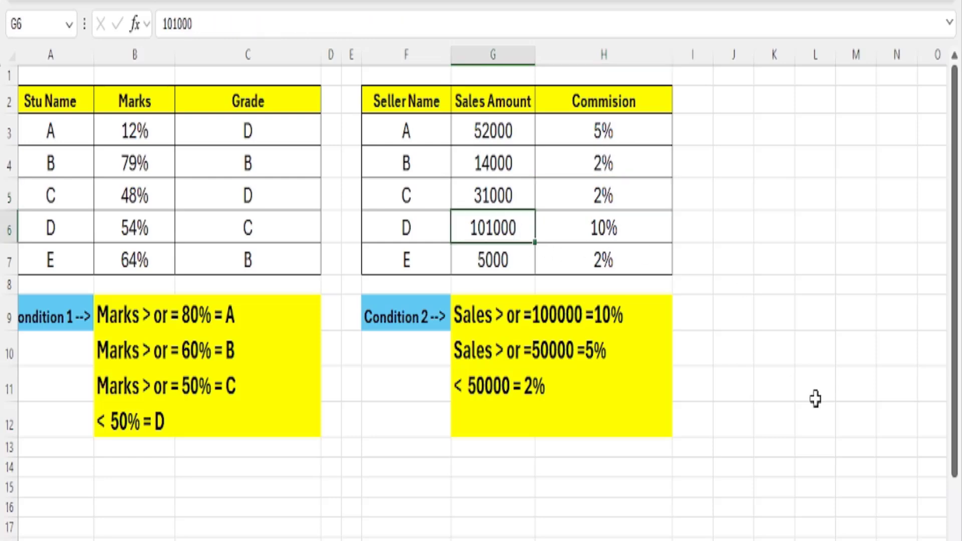
{"action": "left_click", "coordinate": [610, 323]}
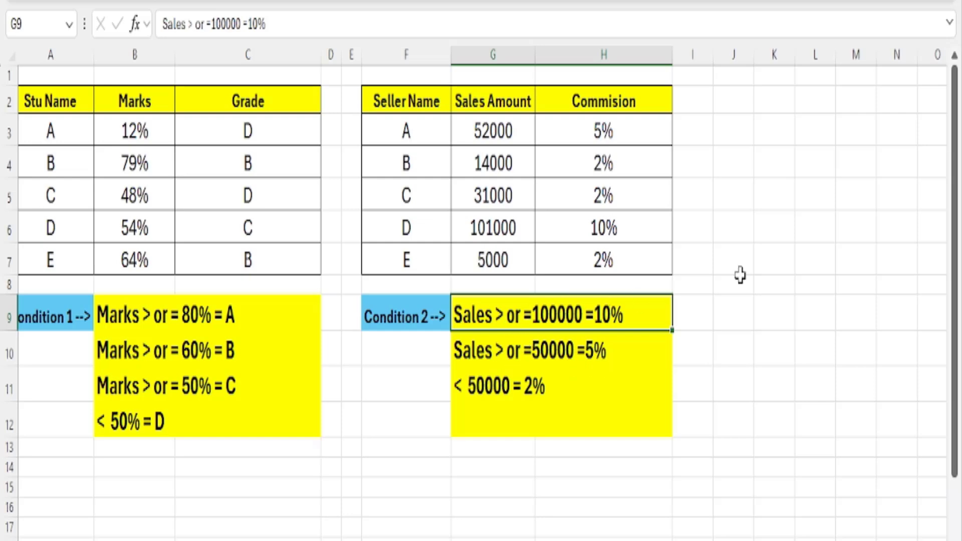
{"action": "left_click", "coordinate": [615, 230]}
{"action": "left_click", "coordinate": [504, 266]}
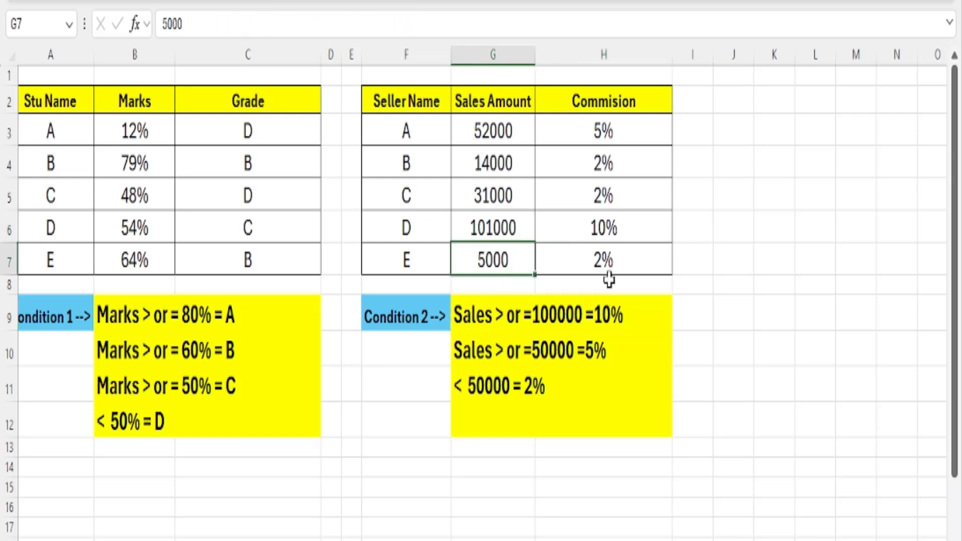
{"action": "left_click", "coordinate": [609, 275]}
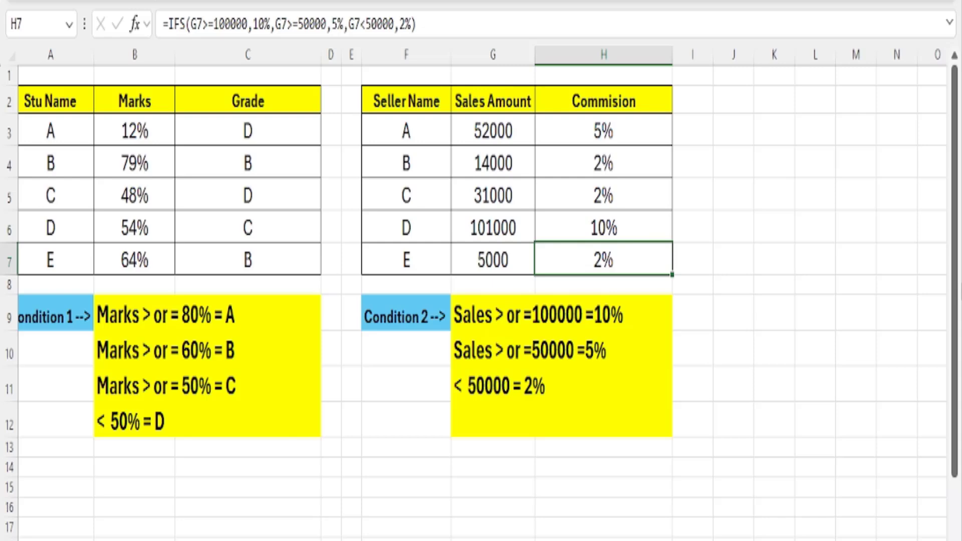